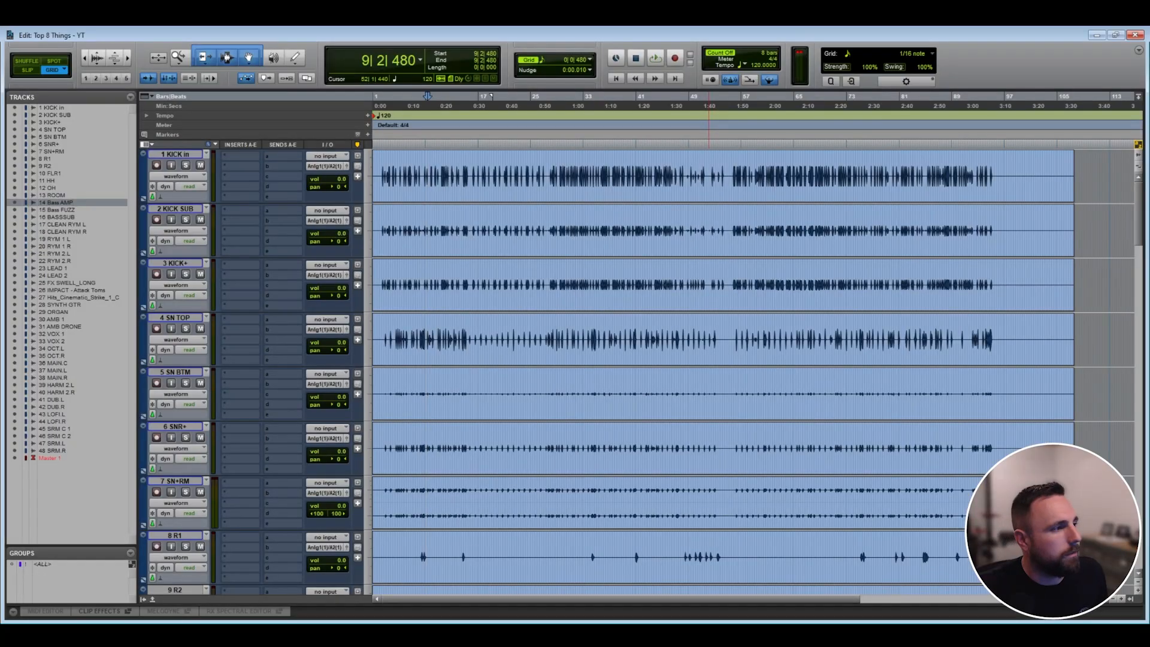
Step: Load the New 2025 template for session data import and match all its tracks to the existing session tracks
key("alt+f")
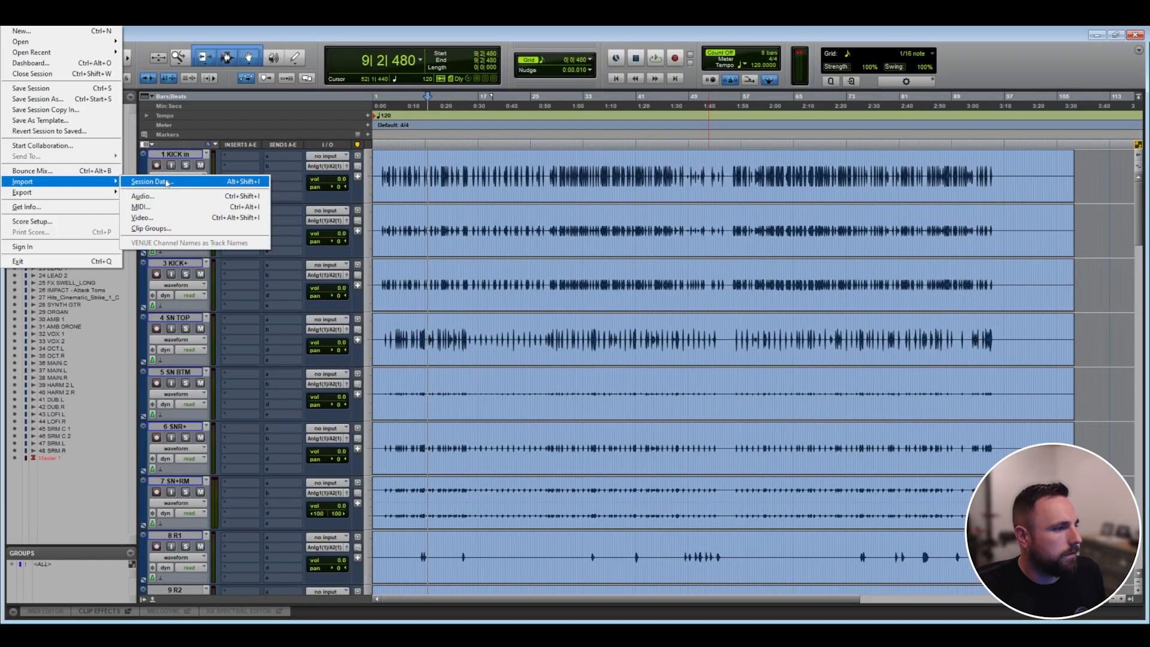
left_click(150, 182)
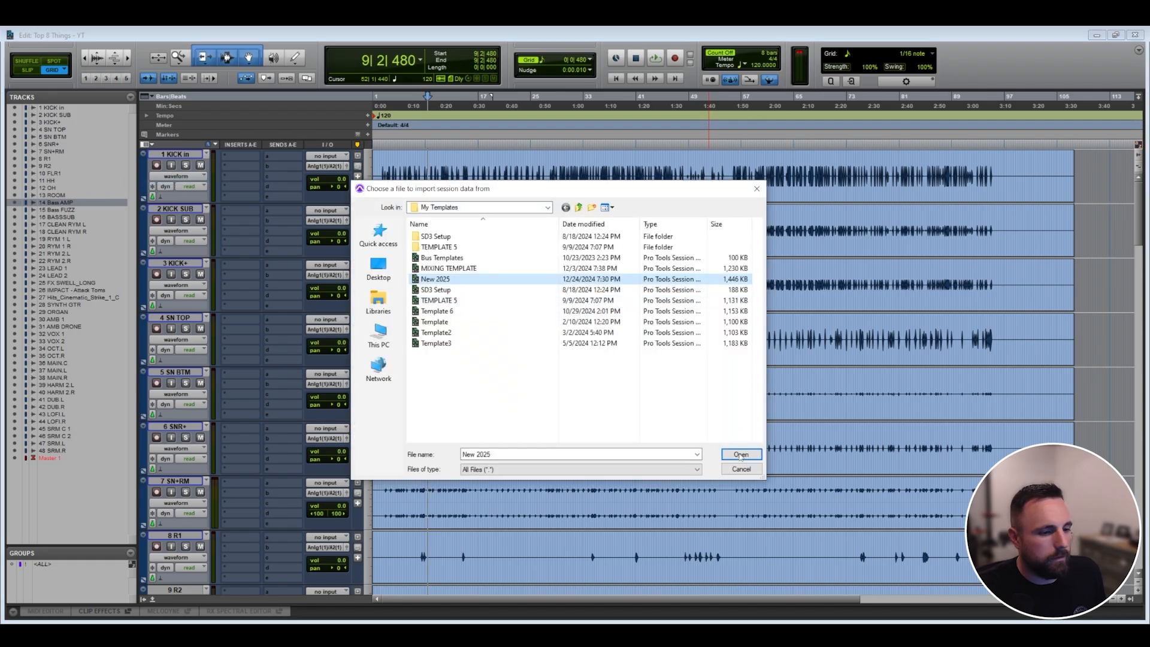
left_click(740, 454)
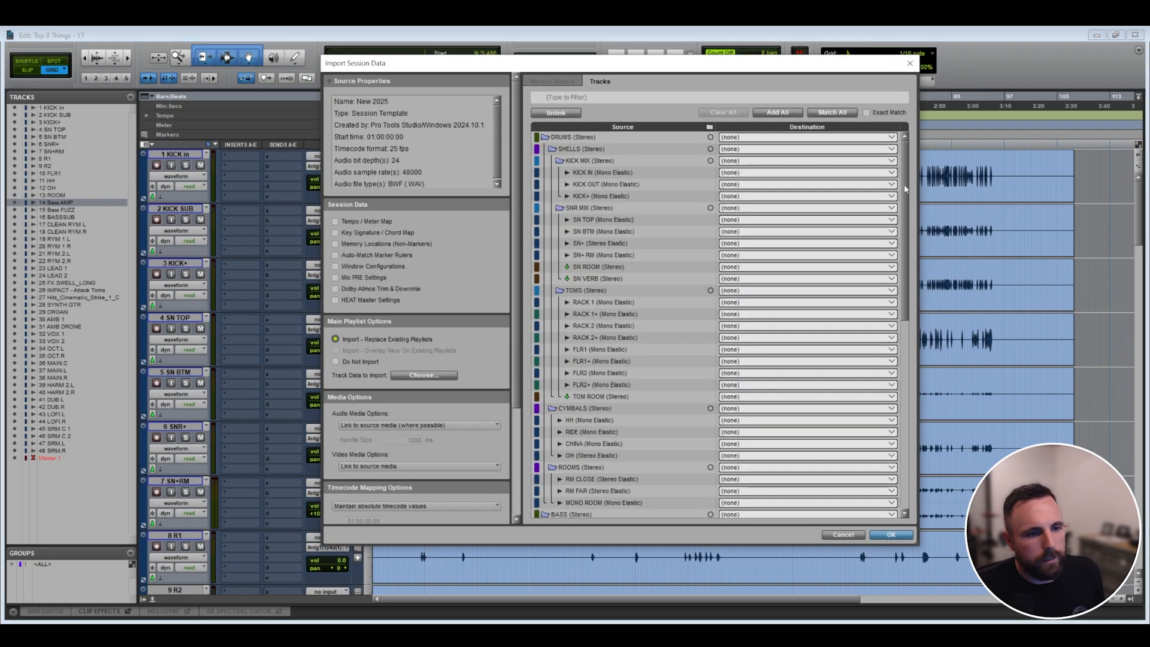
scroll(719, 246, "down", 6)
scroll(598, 296, "up", 6)
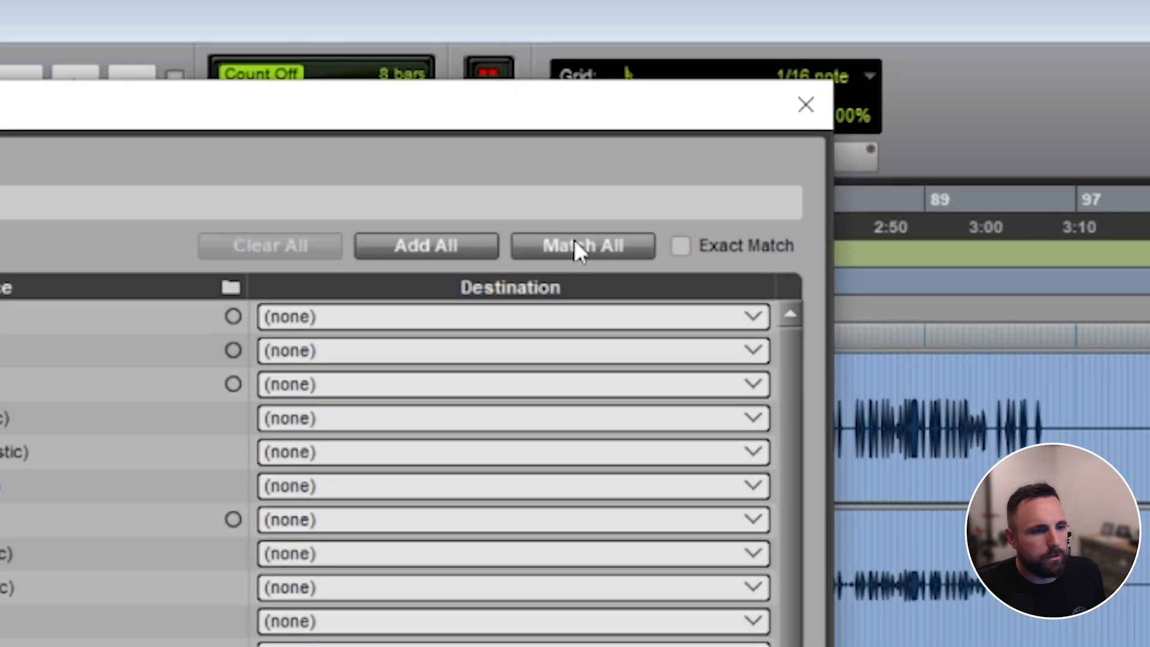
left_click(665, 200)
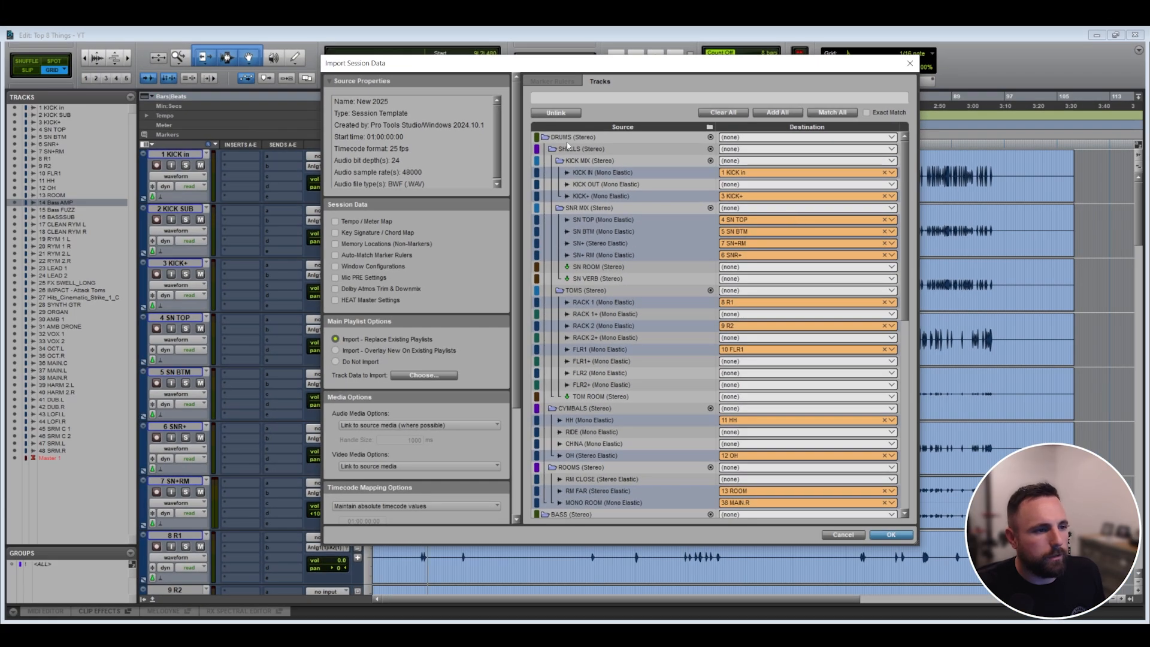
Step: Set the DRUMS, SHELLS, KICK MIX, SNR MIX, SN ROOM and SN VERB sources to new tracks, and map KICK OUT to 2 KICK SUB
left_click(569, 137)
left_click(574, 149)
left_click(581, 160)
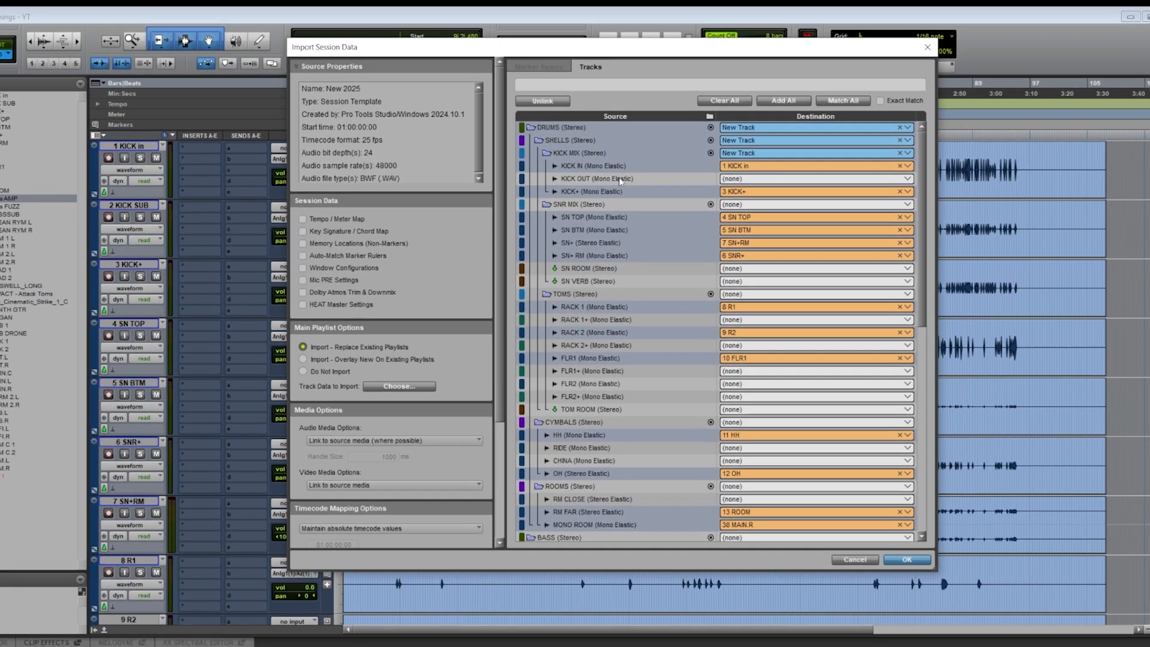
left_click(807, 185)
left_click(807, 235)
left_click(590, 207)
left_click(599, 267)
left_click(599, 278)
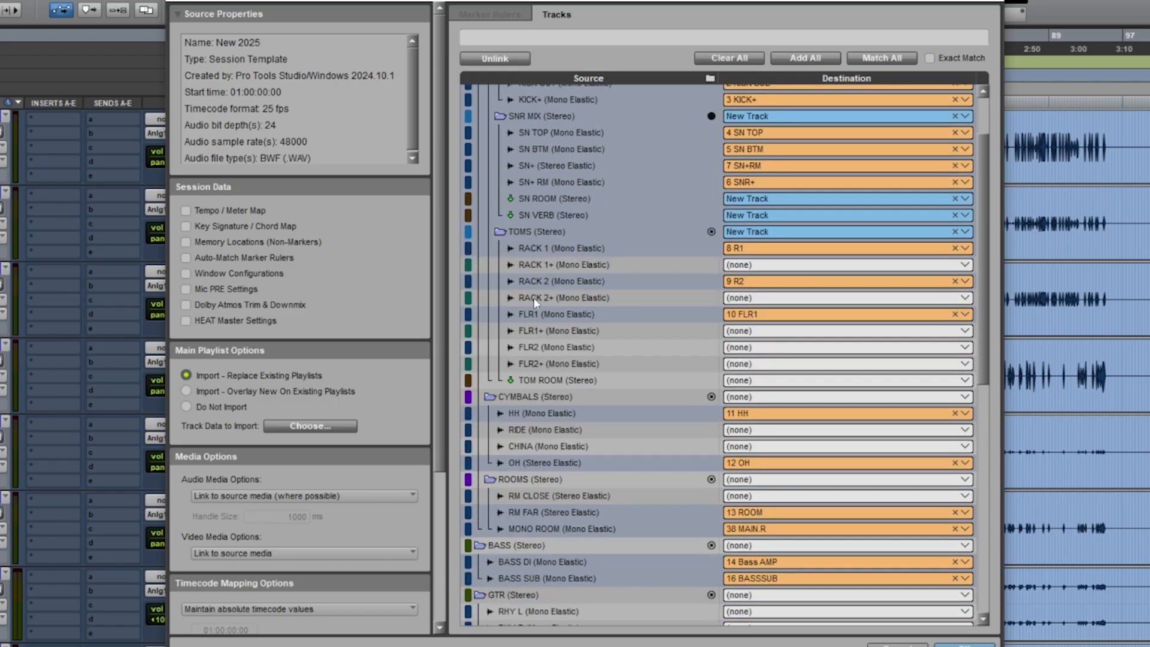
Step: Set TOM ROOM and the CYMBALS folder to import as new tracks, and map the OH source to 12 OH
scroll(647, 375, "down", 2)
left_click(747, 366)
key("Escape")
left_click(754, 387)
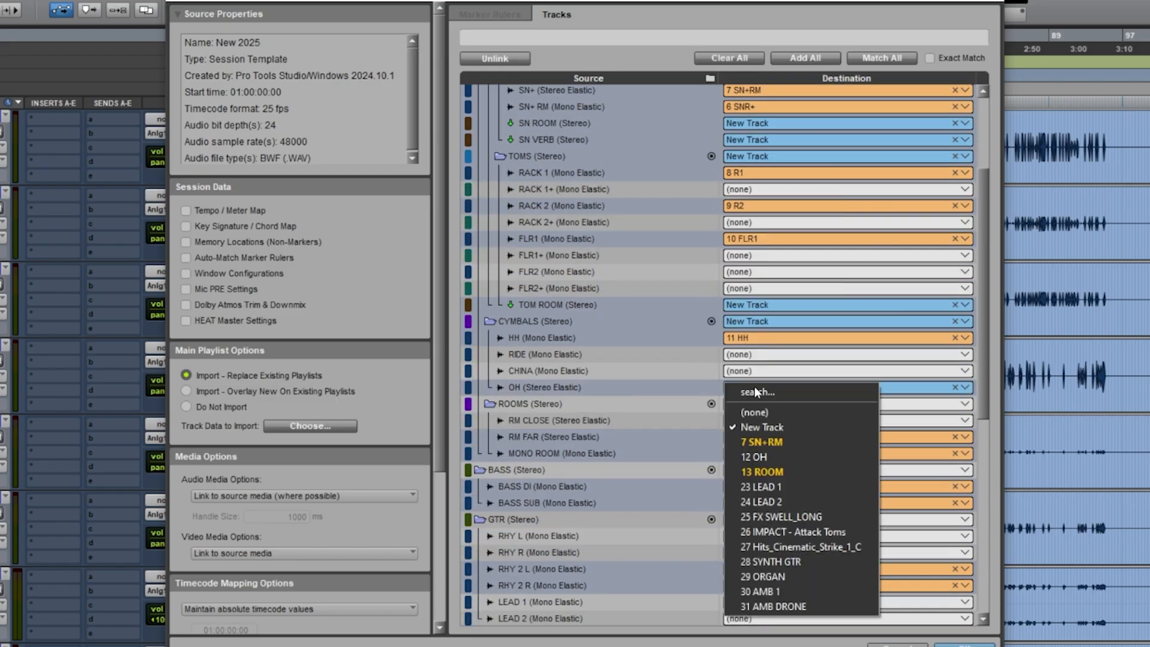
key("Escape")
Step: Map RM CLOSE to 13 ROOM, set RM FAR and MONO ROOM to none, and import the ROOMS folder as a new track
left_click(761, 420)
left_click(774, 504)
left_click(586, 436)
scroll(647, 431, "down", 1)
left_click(764, 414)
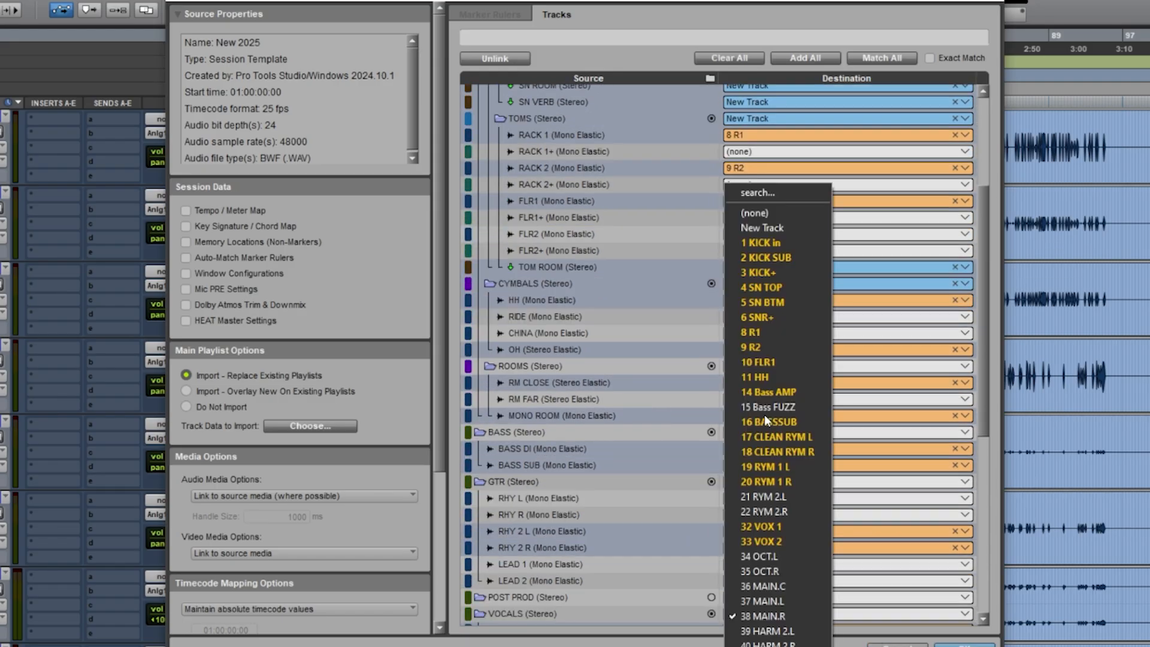
left_click(756, 213)
left_click(530, 366)
Step: Import the BASS and GTR folders as new tracks, and map the four RHY sources to 19 RYM 1 L through 22 RYM 2.R
left_click(522, 432)
scroll(520, 440, "down", 1)
left_click(519, 443)
left_click(754, 462)
left_click(799, 468)
left_click(784, 477)
left_click(789, 494)
left_click(799, 227)
left_click(800, 508)
left_click(797, 241)
Step: Set the LEAD 1, LEAD 2, POST PROD and VOCALS sources to import as new tracks
scroll(765, 473, "down", 1)
left_click(761, 491)
left_click(596, 490)
left_click(596, 506)
scroll(563, 458, "down", 2)
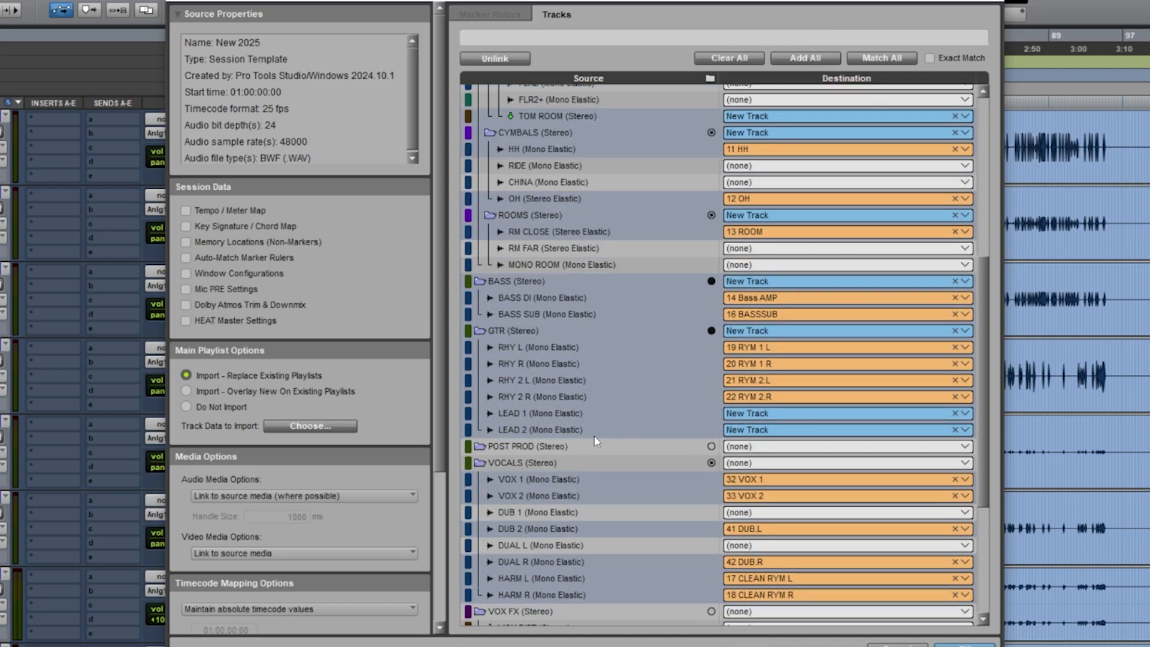
scroll(519, 416, "down", 2)
left_click(628, 375)
left_click(623, 389)
Step: Map DUB 1 and 2 to 41 DUB.L and 42 DUB.R, DUAL to MAIN.L and MAIN.R, and HARM to HARM 2.L and HARM 2.R
left_click(767, 441)
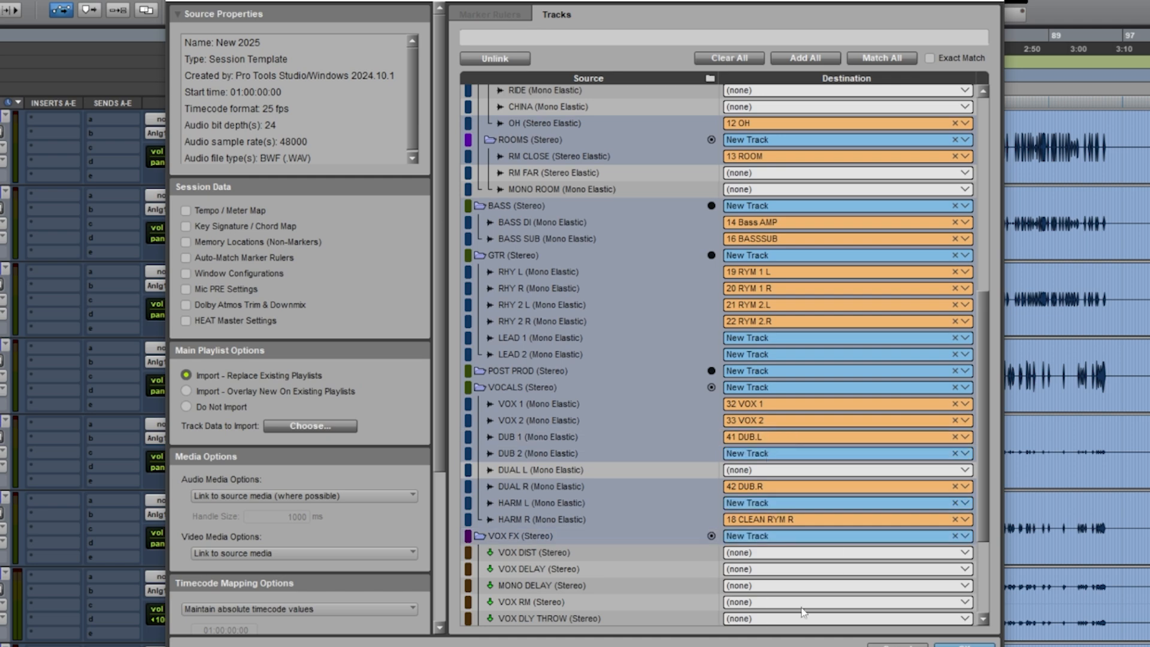
left_click(773, 646)
left_click(770, 454)
left_click(779, 646)
left_click(784, 470)
left_click(808, 601)
left_click(793, 486)
left_click(808, 617)
left_click(775, 503)
left_click(768, 353)
left_click(765, 520)
left_click(768, 385)
Step: Set the VOX FX returns and the remaining sum and output buses to new tracks, and complete the import
left_click(764, 536)
left_click(692, 541)
scroll(691, 541, "down", 4)
left_click(623, 600, "shift")
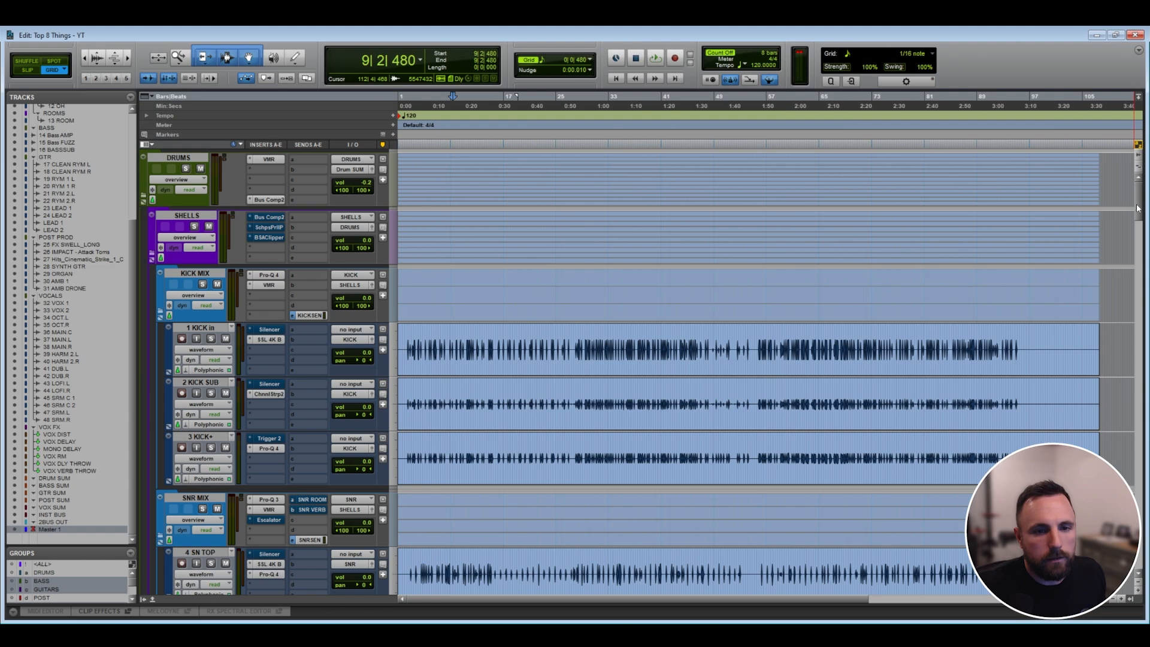
Step: Review the imported folders, inserts and output routing from the DRUMS folder down to the POST PROD tracks
scroll(1140, 216, "down", 2)
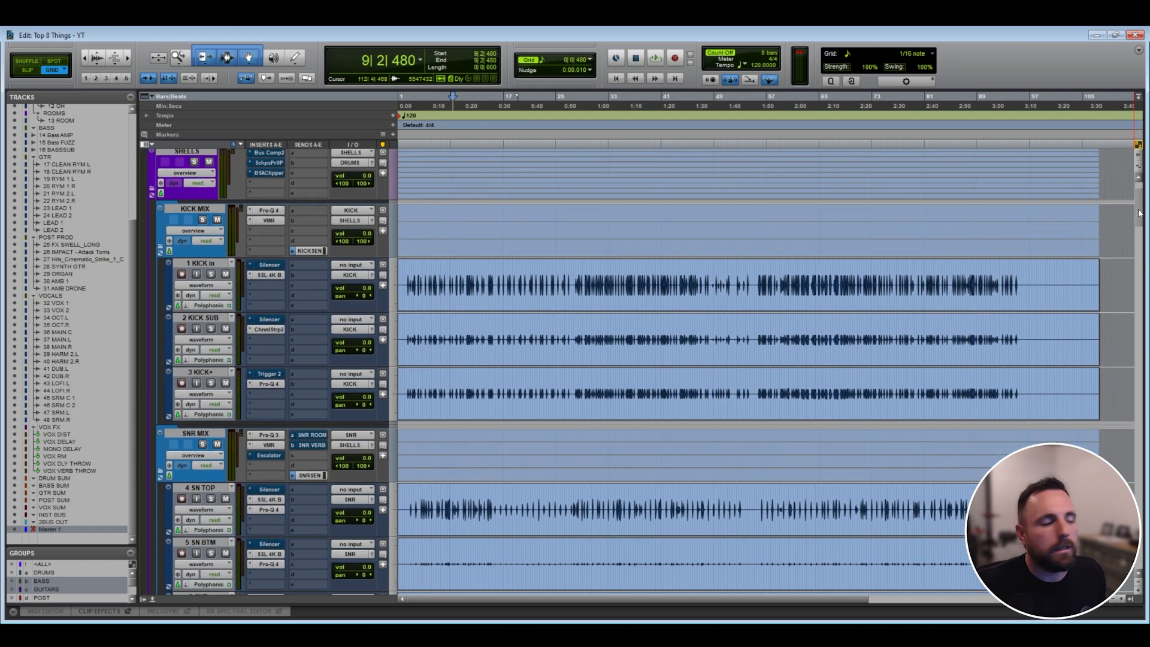
scroll(167, 222, "up", 2)
scroll(230, 312, "down", 1)
scroll(221, 315, "up", 1)
left_click_drag(1142, 201, 1145, 333)
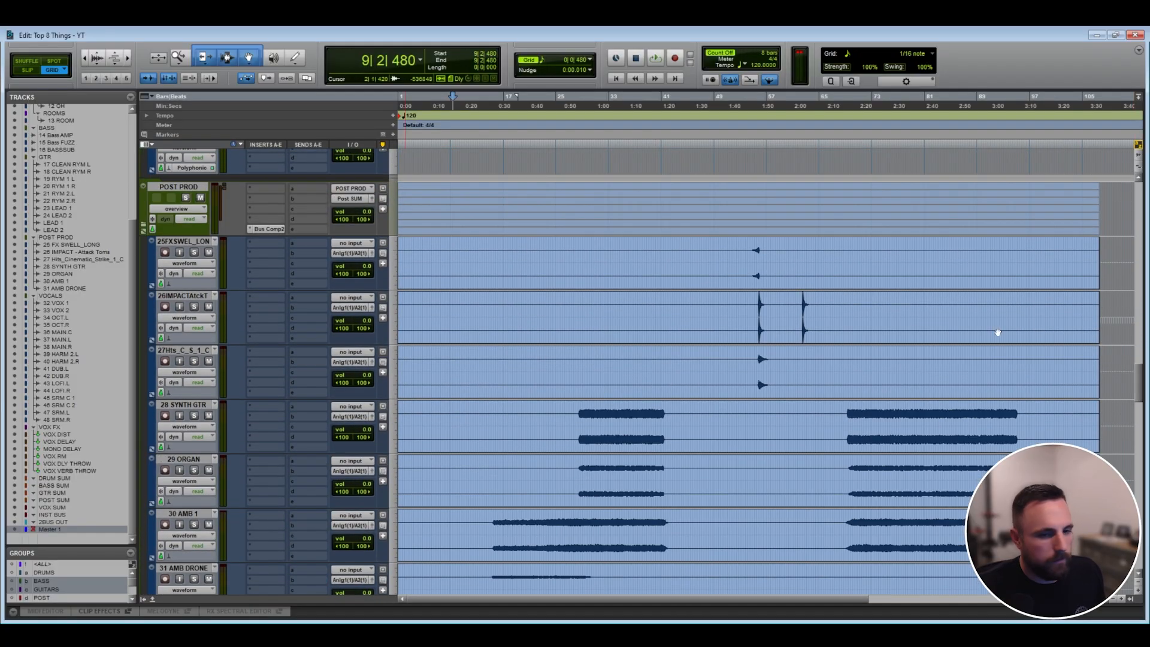
left_click_drag(1140, 382, 1141, 385)
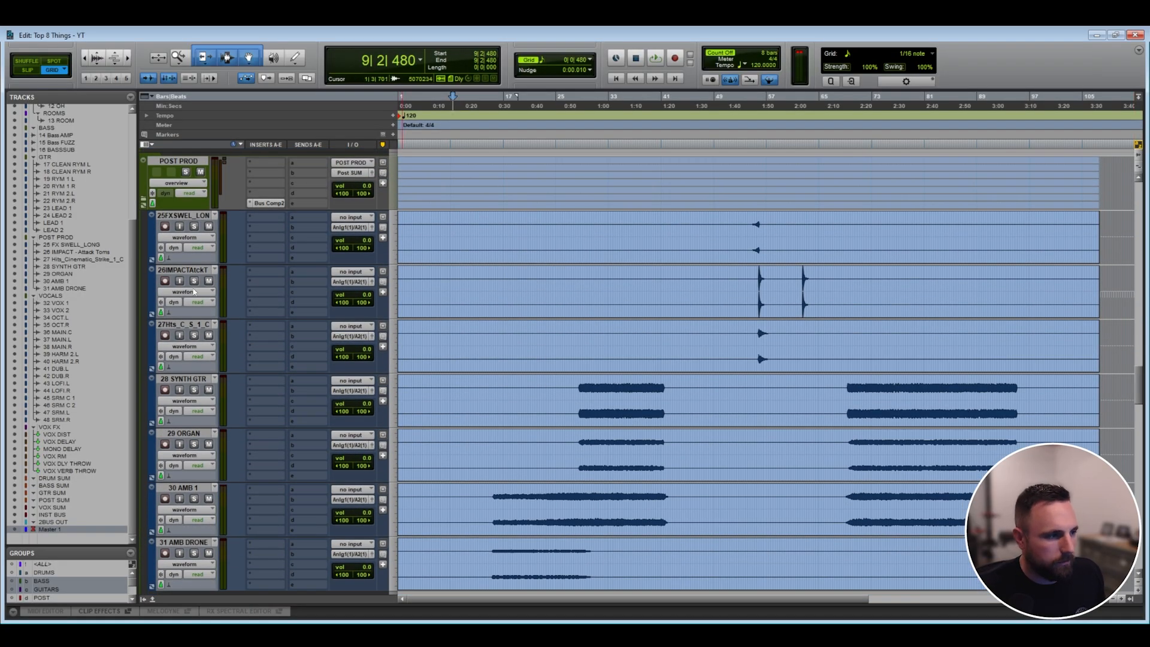
left_click_drag(1143, 396, 1147, 201)
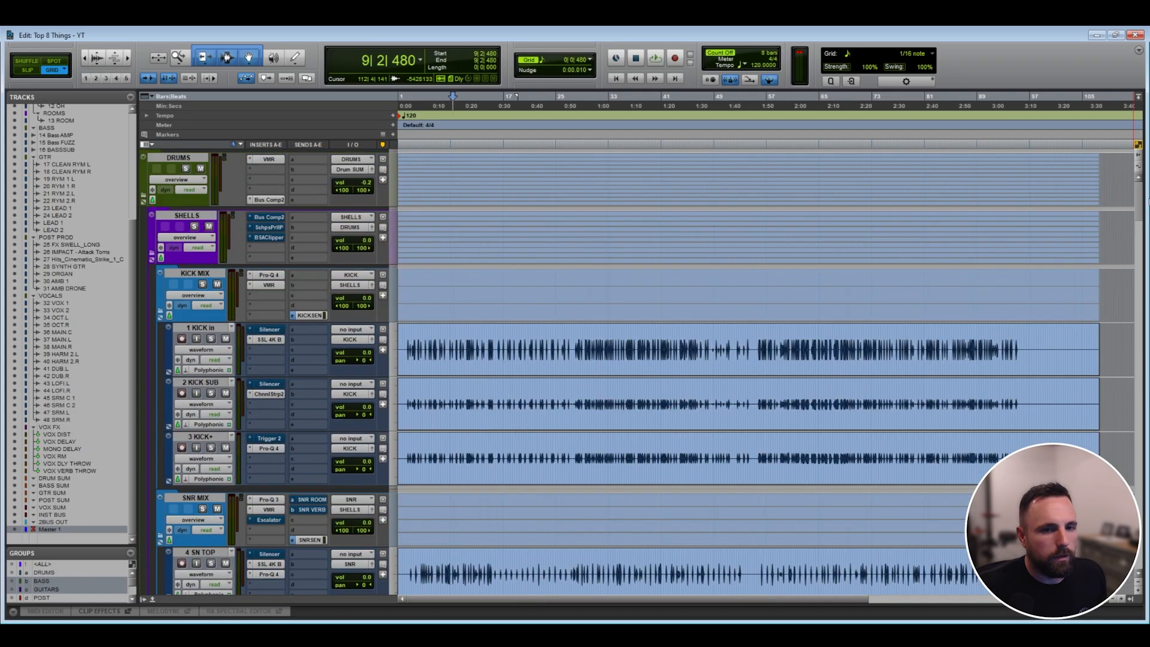
Step: Route the output of the Bass FUZZ track to the BASS bus
scroll(203, 314, "down", 10)
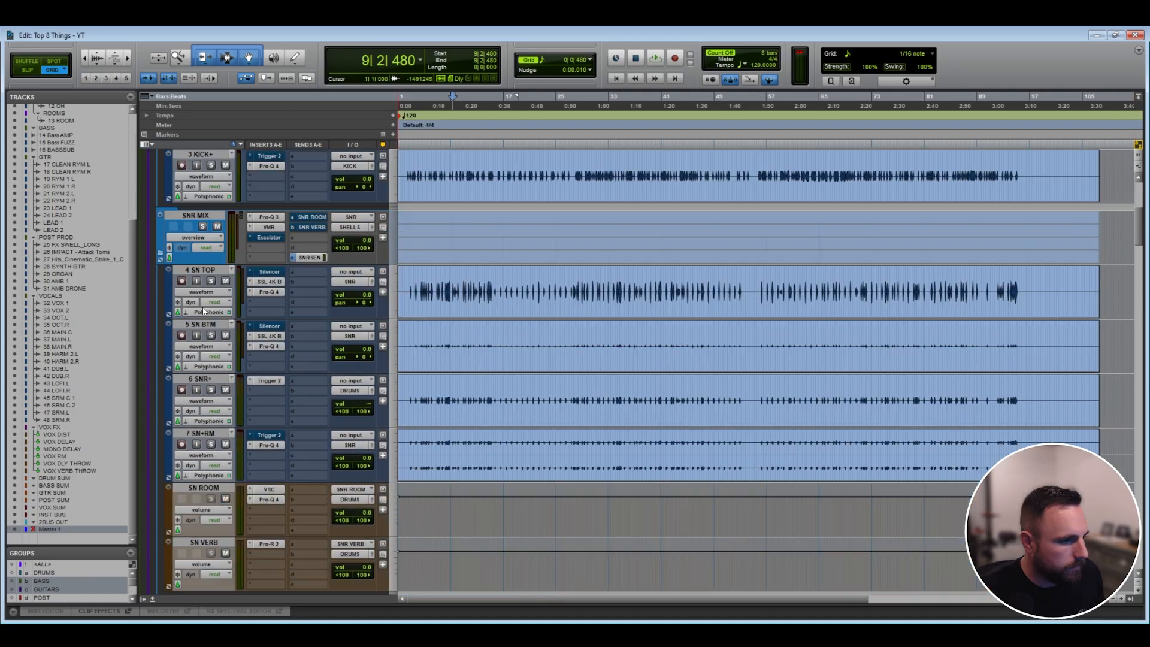
scroll(201, 357, "down", 10)
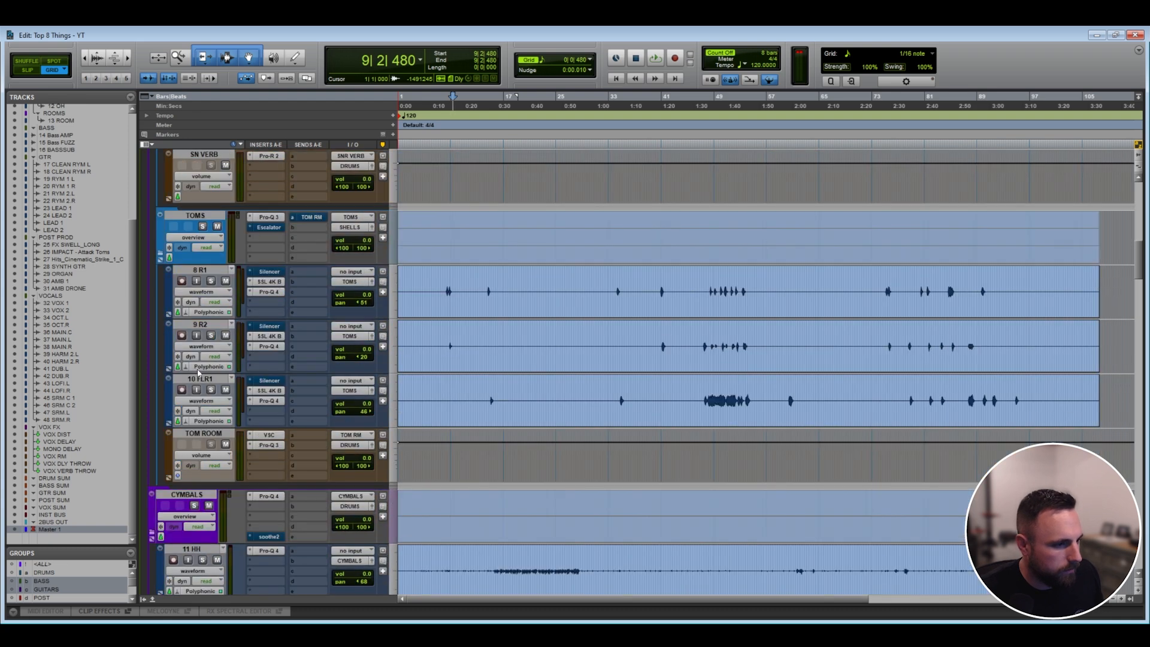
left_click(351, 394)
type("ba")
Step: Delete the empty template tracks LEAD 1 and LEAD 2 below the recorded lead guitars
scroll(198, 435, "down", 3)
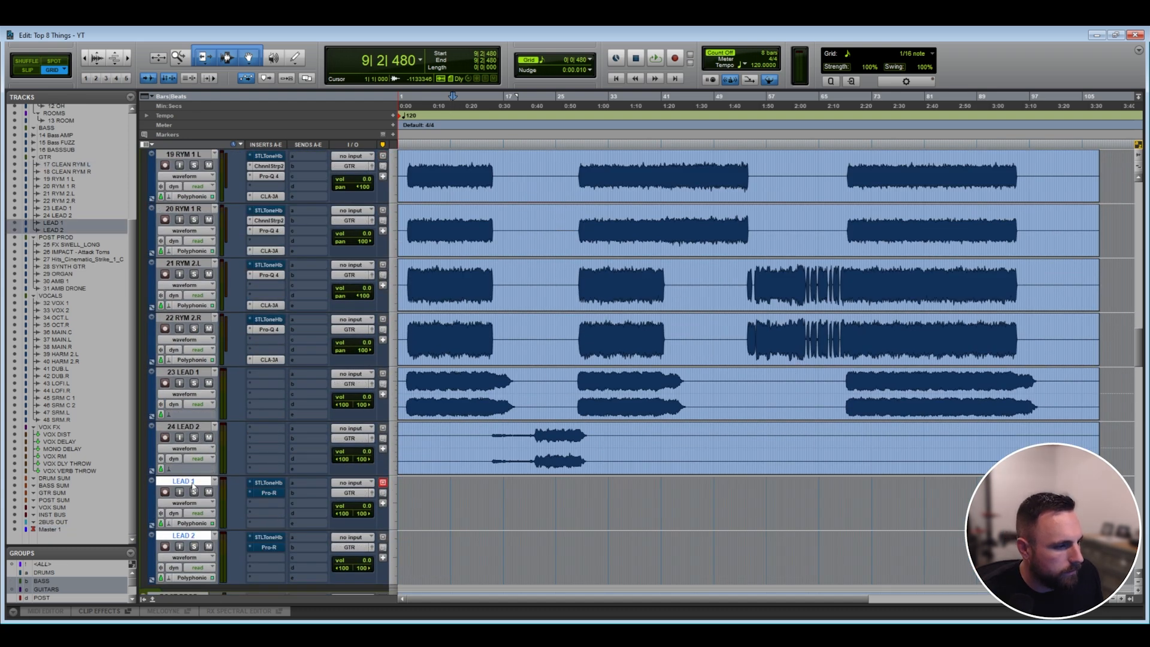
right_click(193, 486)
left_click(196, 431)
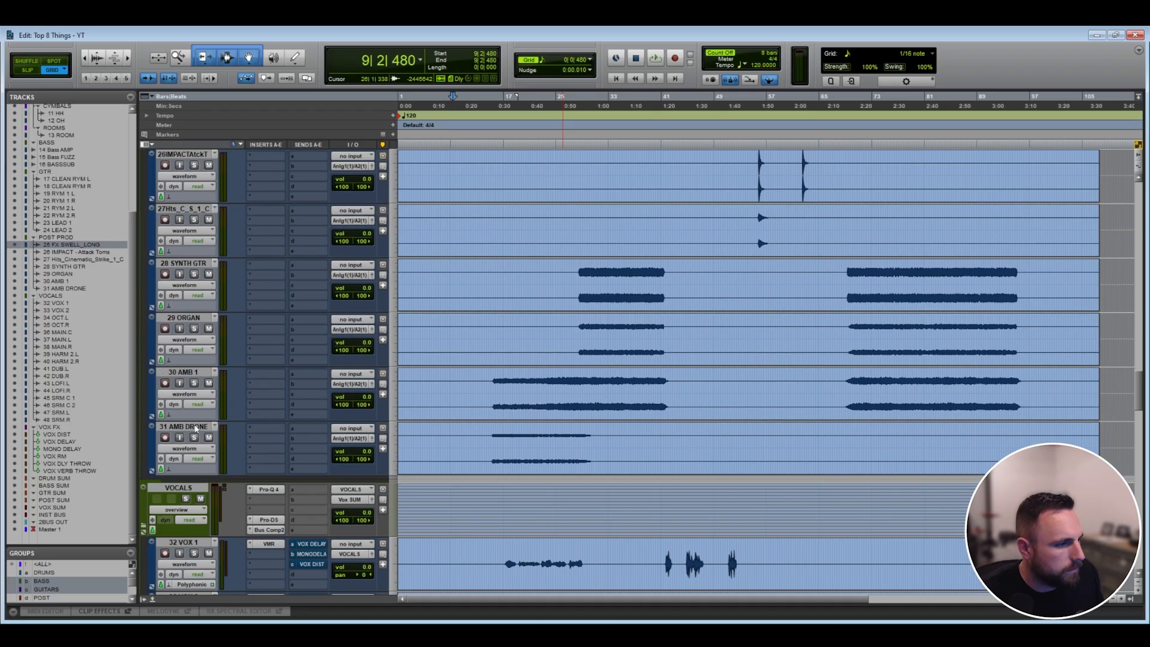
Step: Route the outputs of tracks 25 FX SWELL_LONG through 31 AMB DRONE to the POST PROD stereo bus
left_click(196, 427, "shift")
left_click(354, 439)
type("post")
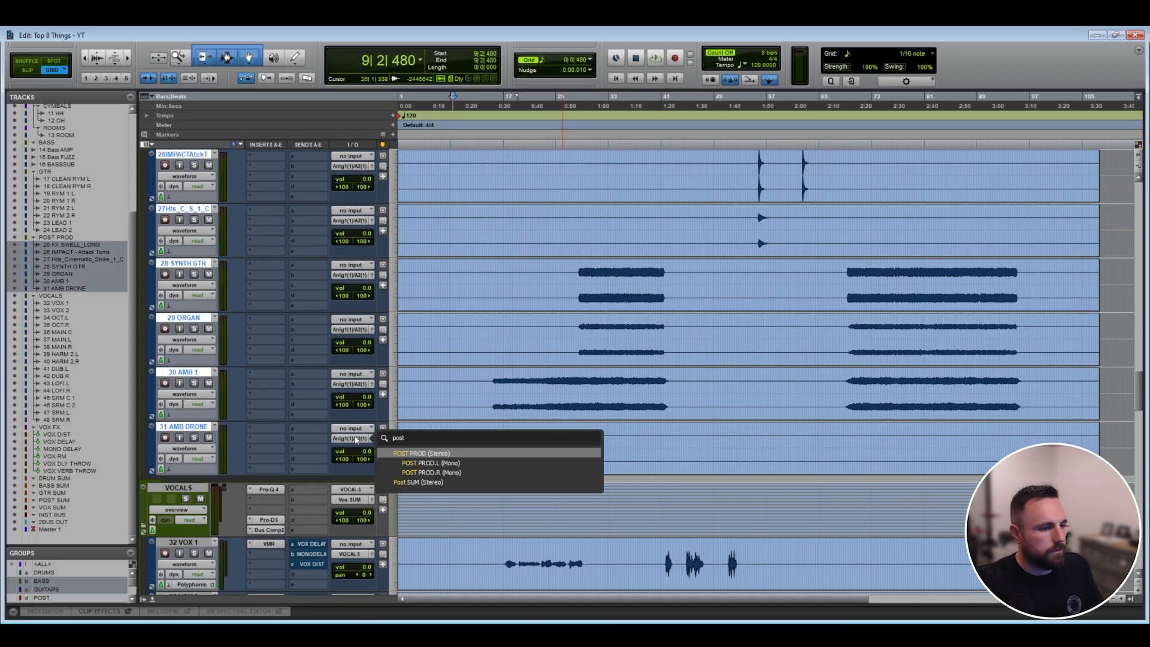
key("Return")
Step: Route the outputs of all vocal tracks from 32 VOX 1 through 48 SRM.R to the VOCALS bus
scroll(232, 406, "down", 3)
left_click(198, 411)
scroll(195, 431, "down", 10)
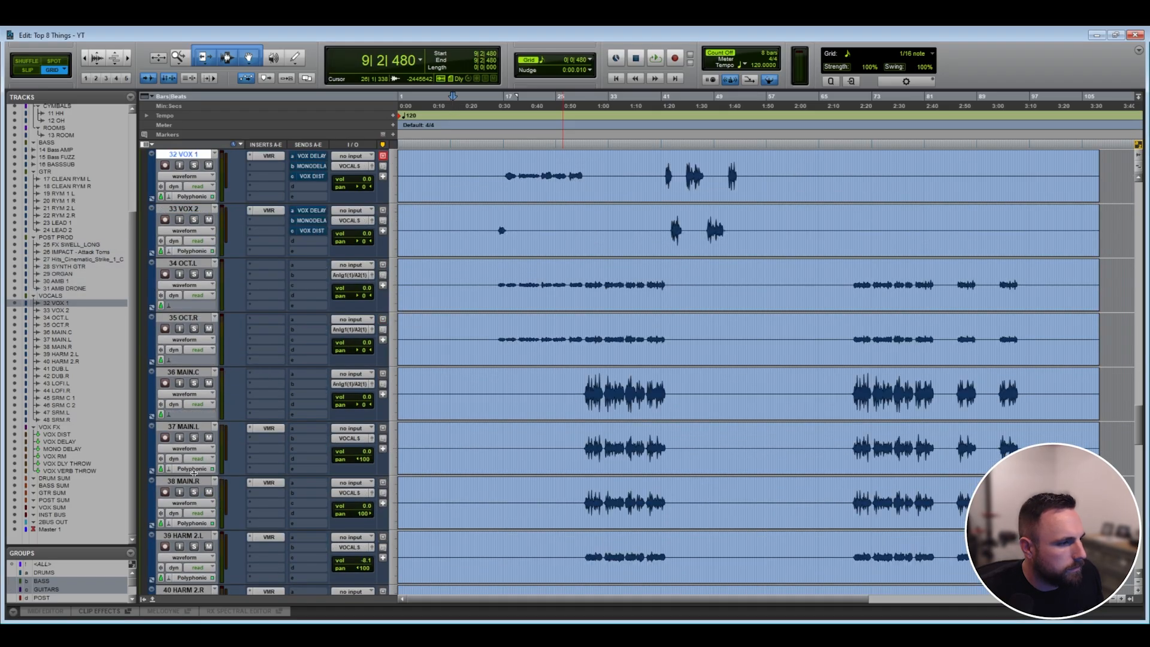
left_click(193, 487, "shift")
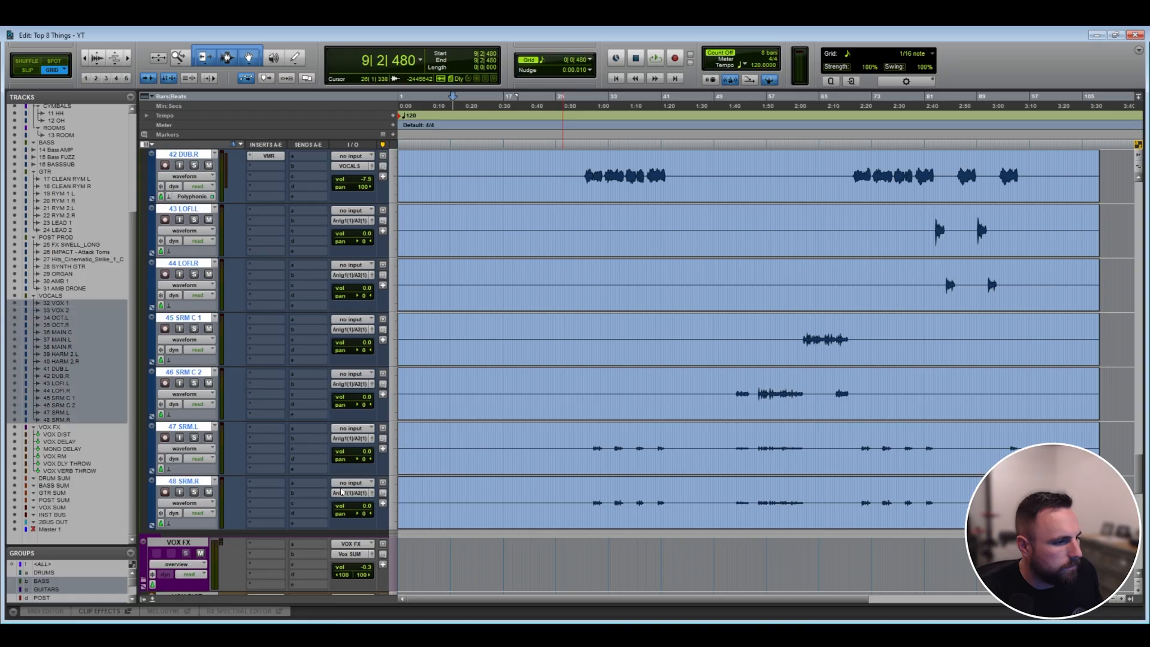
left_click(352, 493)
type("voca")
key("Return")
Step: Play back the session and check the track levels from the drums through the guitars to the vocals
scroll(352, 493, "down", 10)
left_click_drag(1139, 550, 1138, 208)
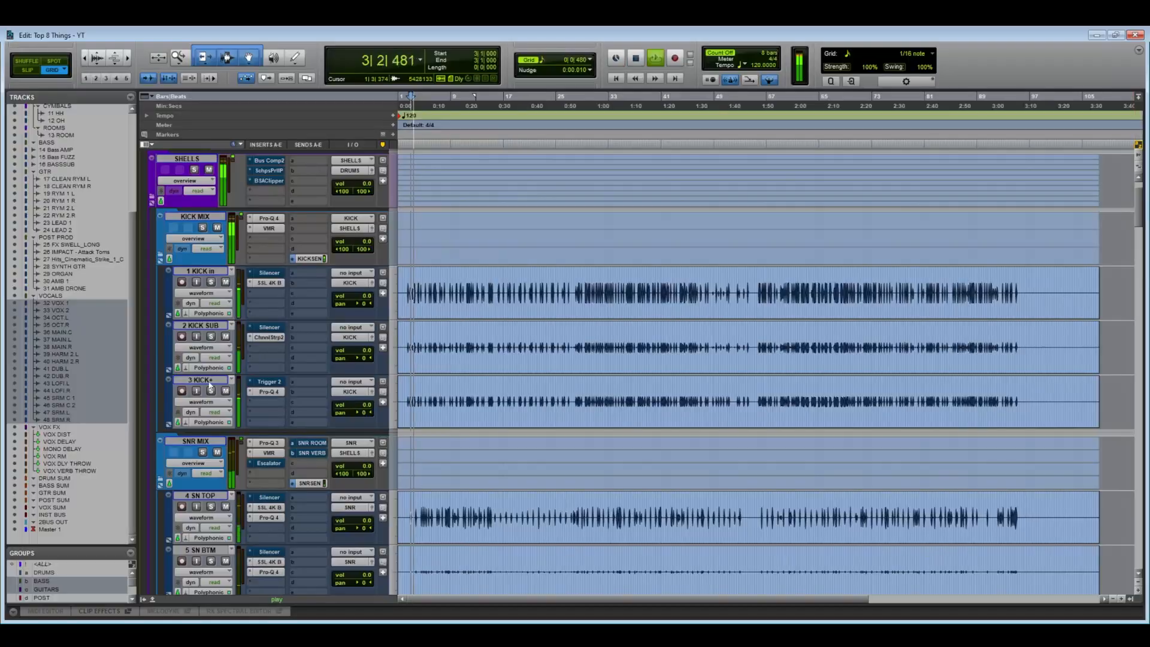
scroll(246, 388, "down", 3)
scroll(205, 405, "down", 20)
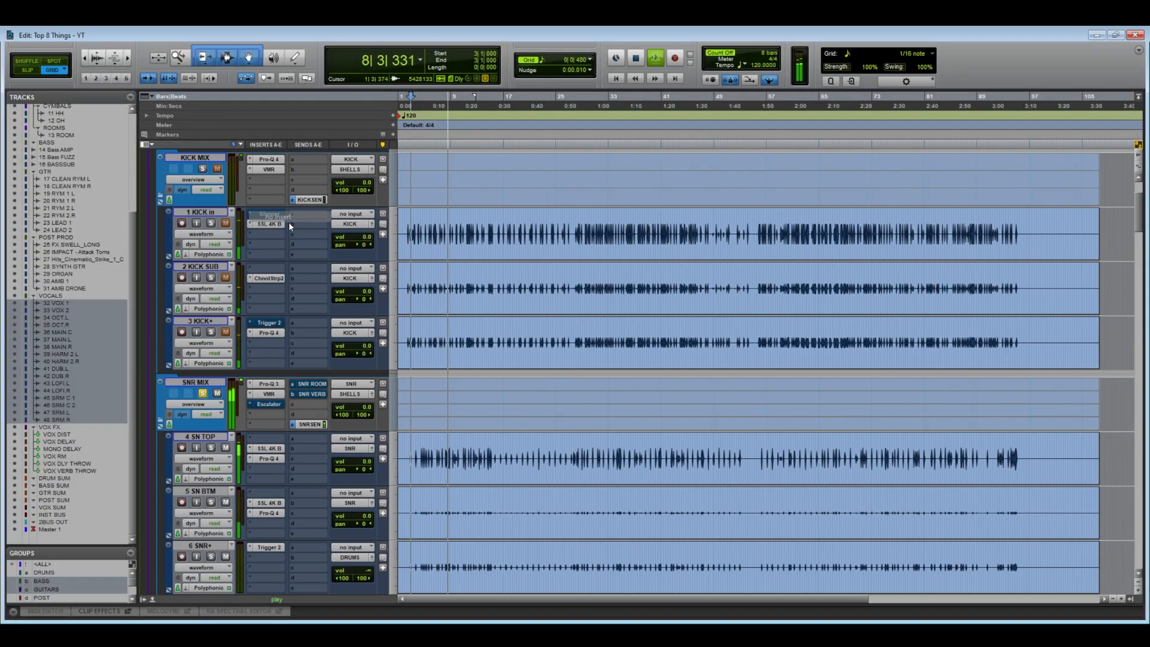
scroll(192, 431, "up", 1)
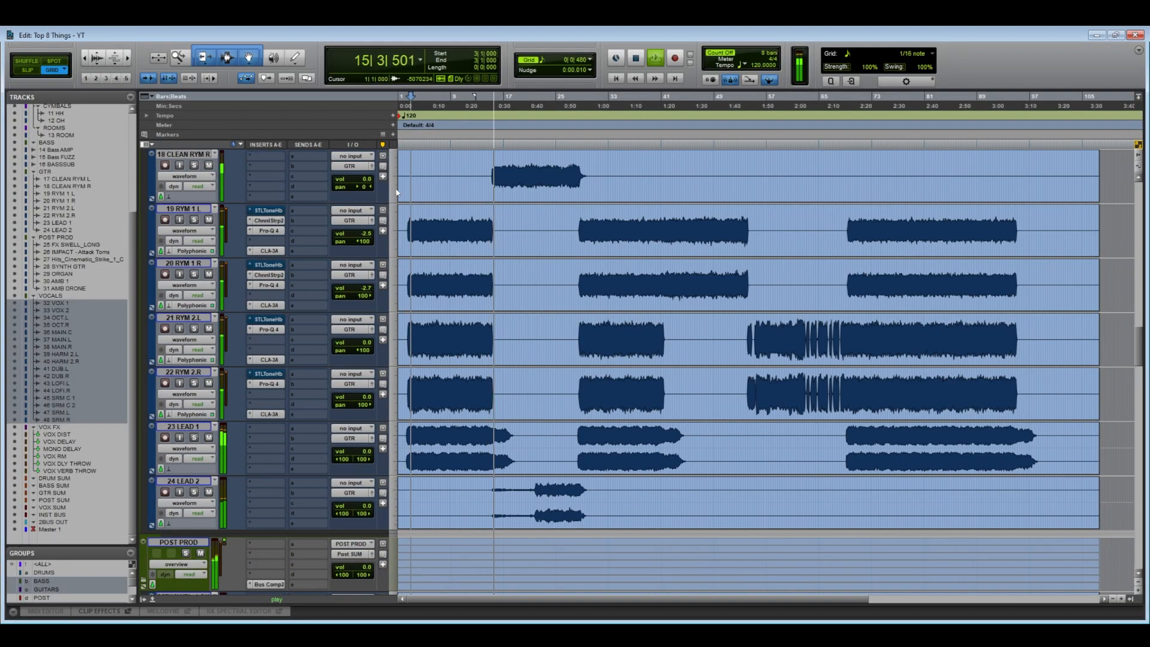
scroll(205, 364, "down", 10)
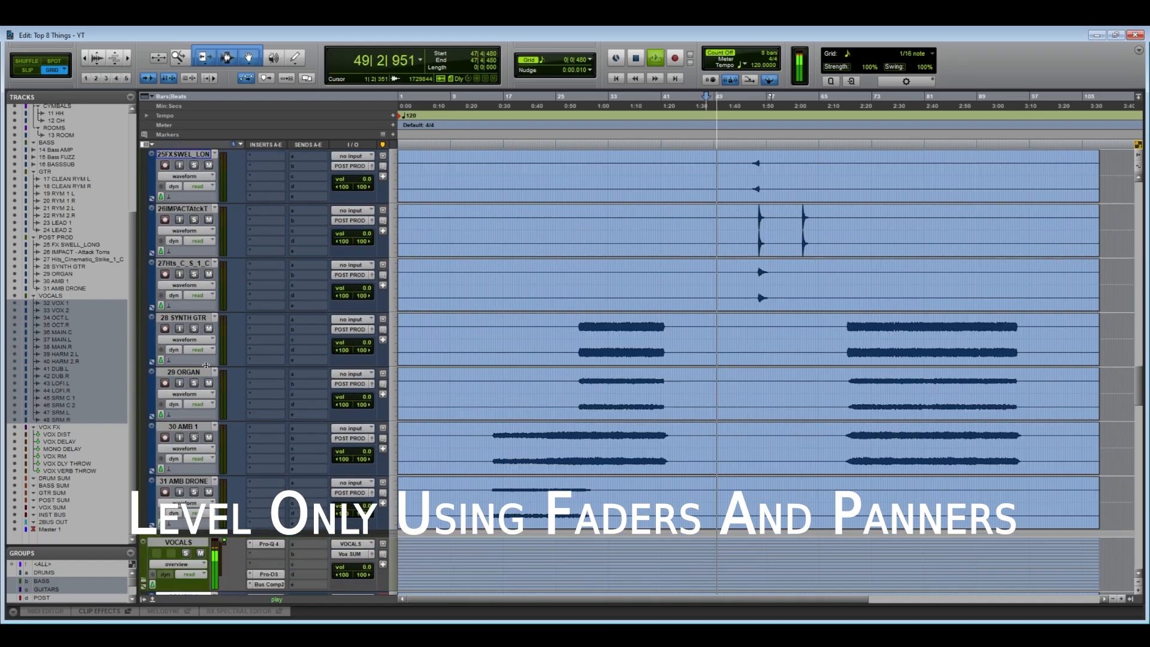
scroll(205, 365, "down", 6)
key("space")
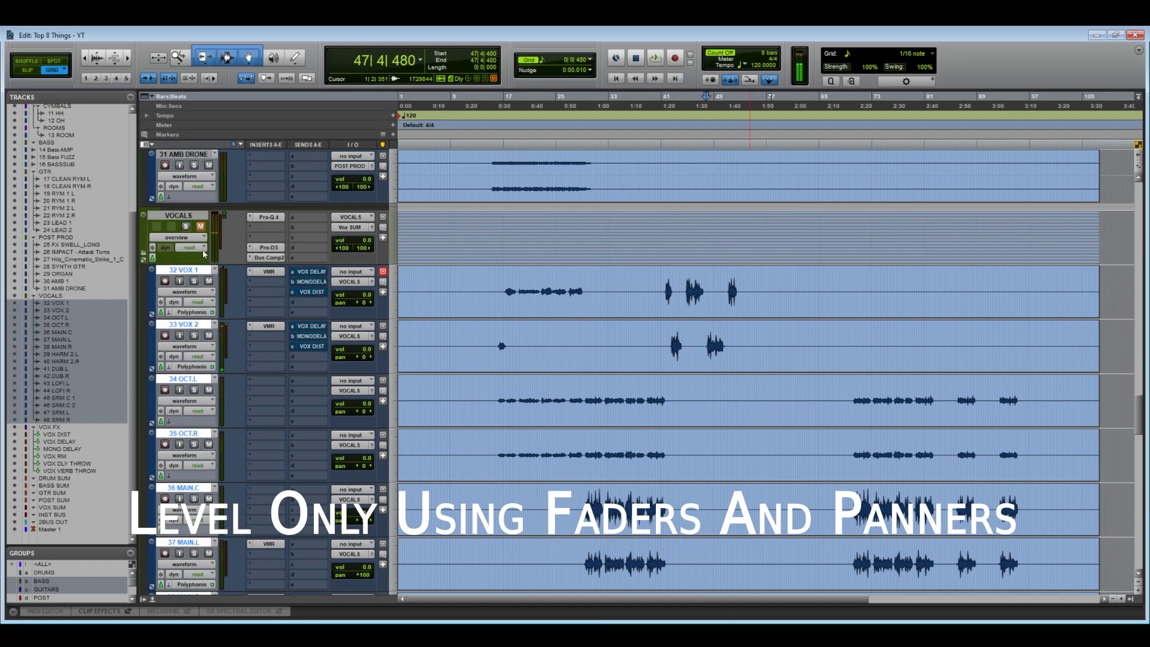
Step: Check the track membership of the VOCALS group and toggle the mute of the VOCALS folder track
left_click_drag(61, 546, 60, 477)
double_click(26, 537)
left_click_drag(538, 287, 538, 325)
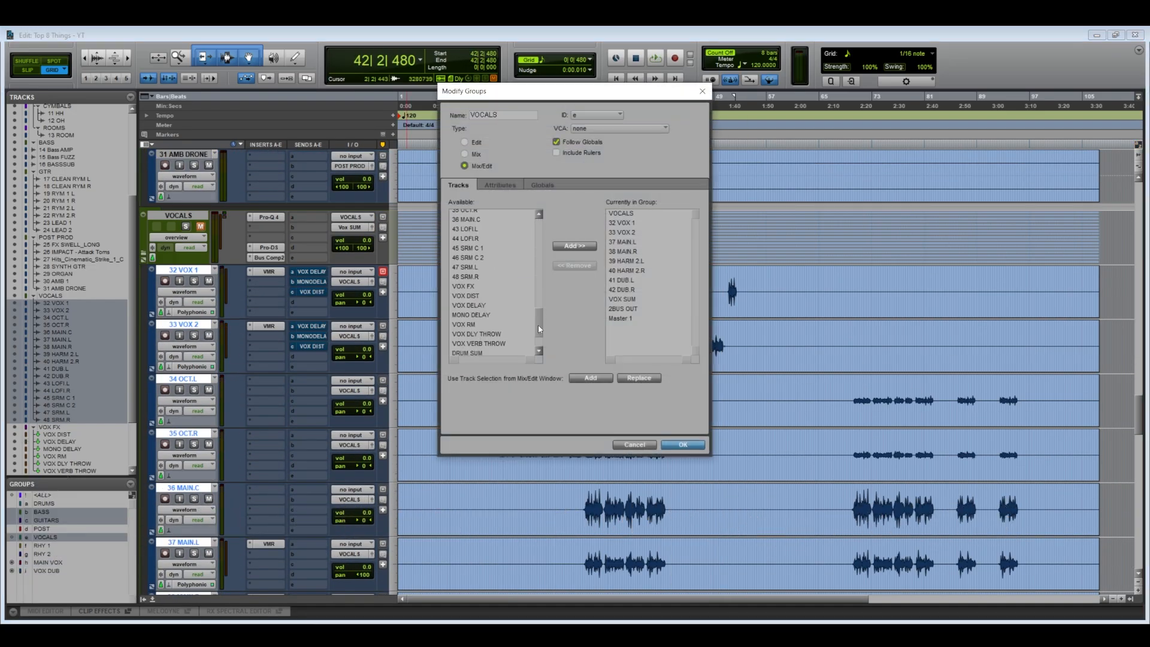
left_click(683, 445)
left_click(201, 227)
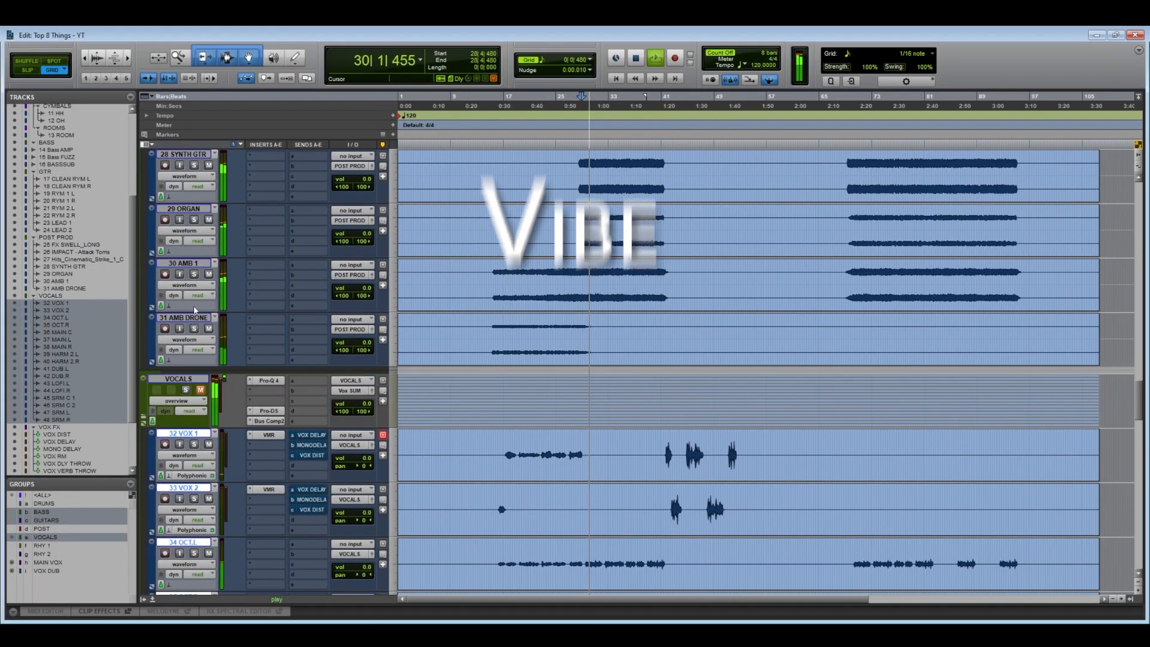
Step: Solo the 2 KICK SUB track, insert FabFilter Pro-Q 4 on it and pull an EQ band down
scroll(180, 296, "up", 1)
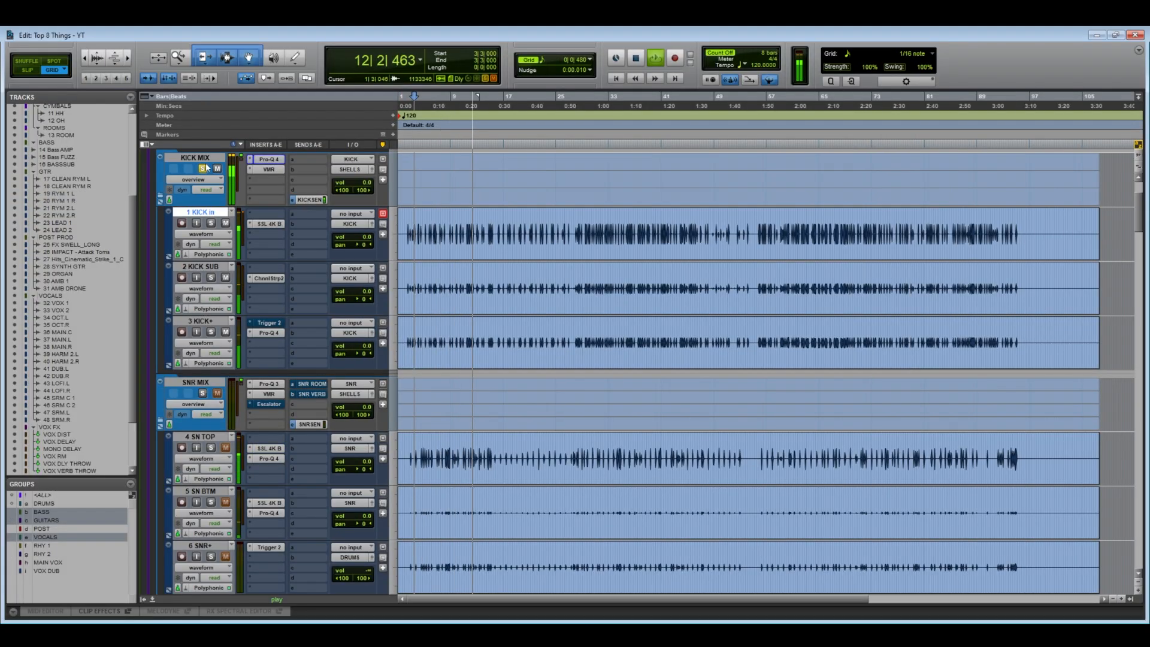
left_click(204, 168)
left_click(211, 277)
left_click(269, 288)
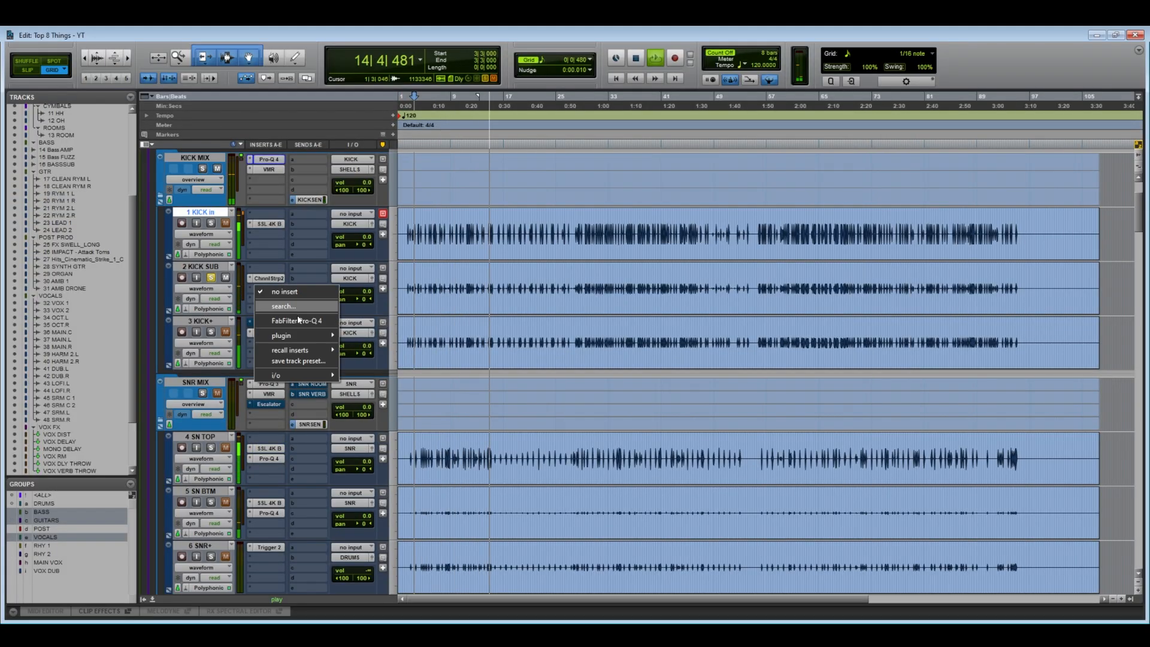
left_click(298, 306)
double_click(841, 290)
left_click_drag(718, 431, 717, 524)
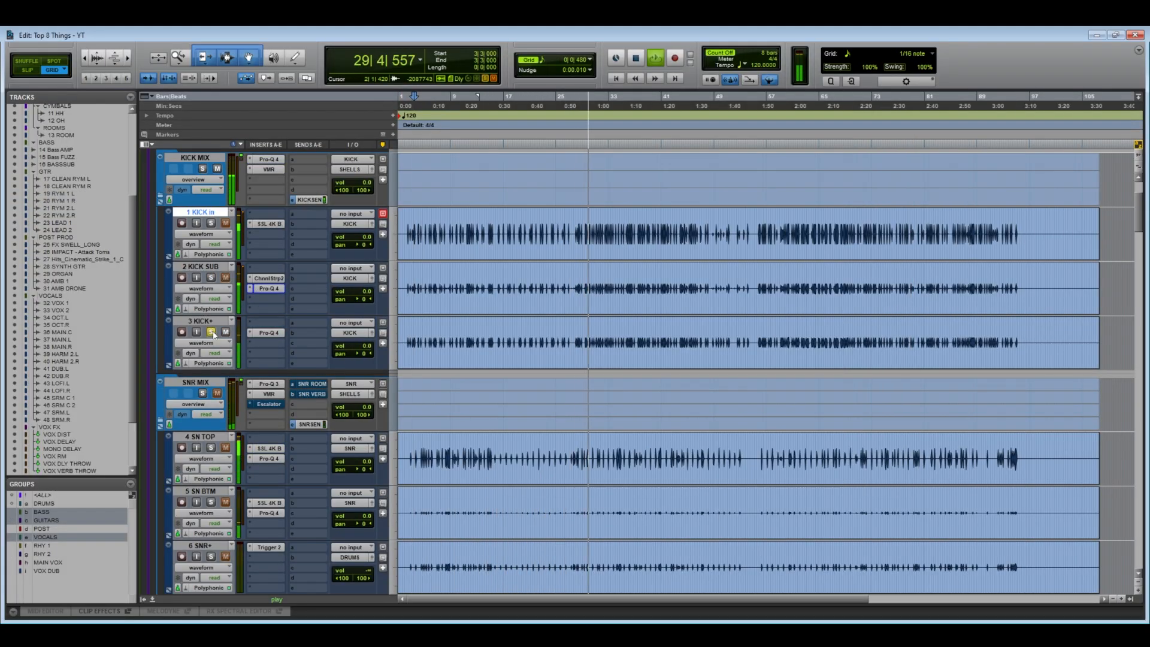
Step: Switch the solo from 3 KICK+ to KICK MIX and lower two bands in the KICK MIX Pro-Q 4
left_click(210, 332)
scroll(211, 332, "down", 1)
scroll(211, 300, "up", 3)
left_click(202, 284)
left_click(269, 275)
left_click_drag(577, 291, 577, 334)
left_click_drag(772, 290, 775, 331)
left_click(904, 115)
Step: Adjust the Custom Opto module in the Virtual Mix Rack on the KICK MIX track
left_click(269, 285)
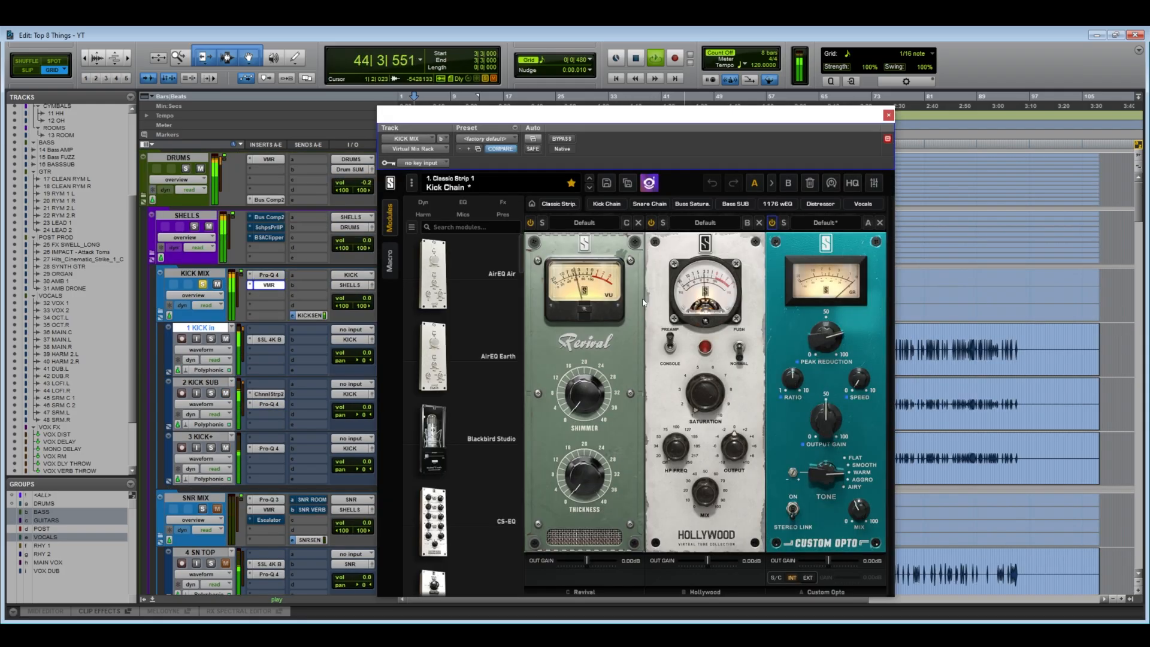
left_click_drag(832, 280, 835, 267)
left_click(889, 117)
Step: Restart playback from a new position in the song and magnify the timeline
key("space")
left_click(706, 324)
key("space")
key("t")
key("t")
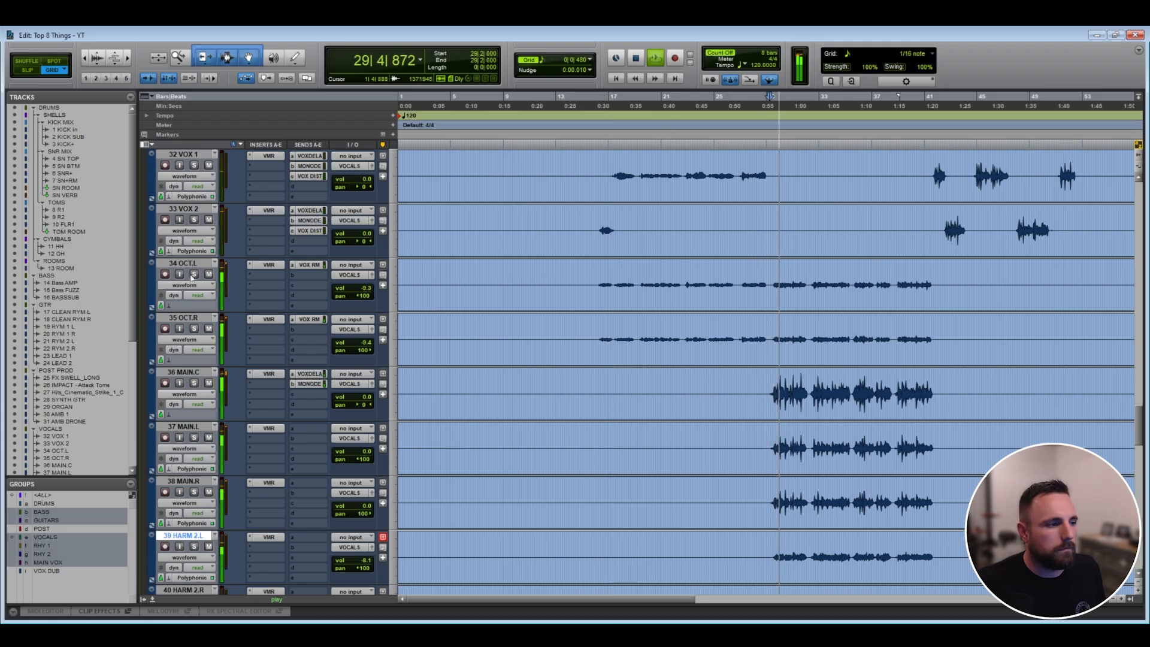
Step: Review the vocal tracks from VOX 1 down to HARM 2.R and select the VOCALS bus track
scroll(191, 277, "down", 1)
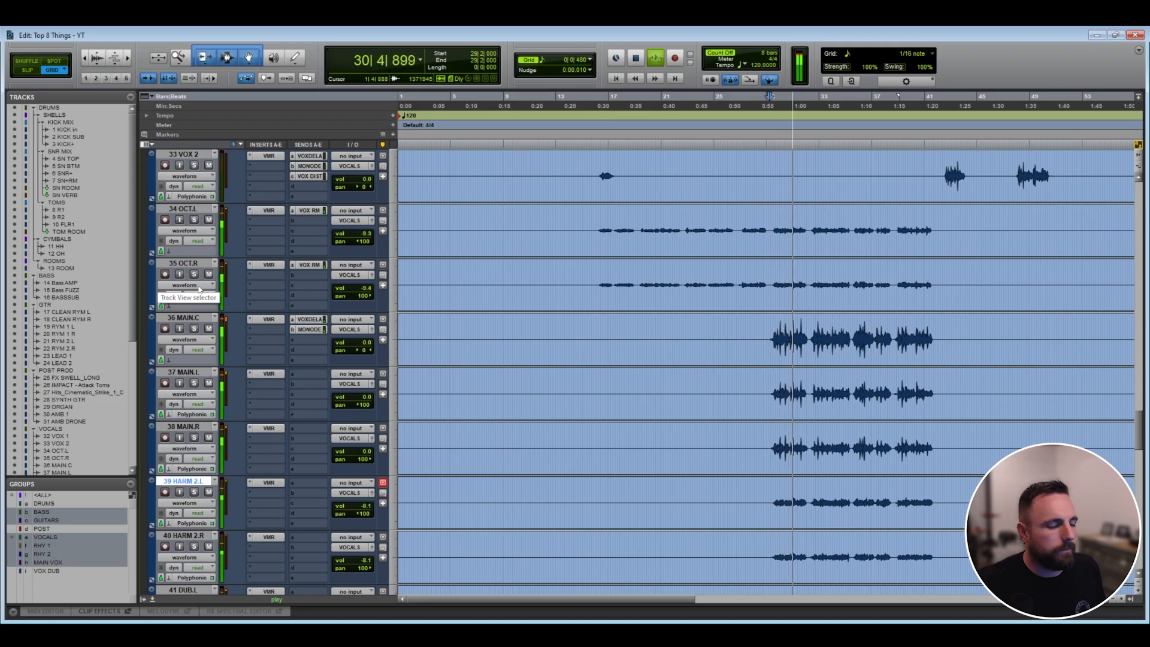
scroll(200, 290, "up", 3)
scroll(200, 290, "down", 1)
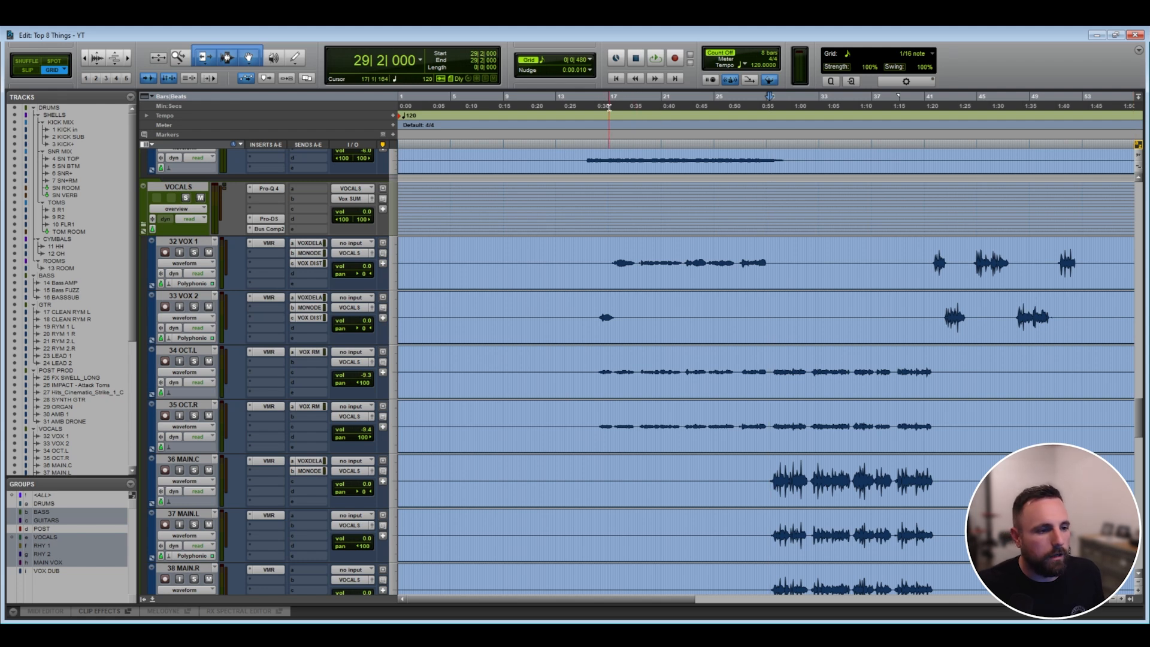
scroll(565, 301, "down", 1)
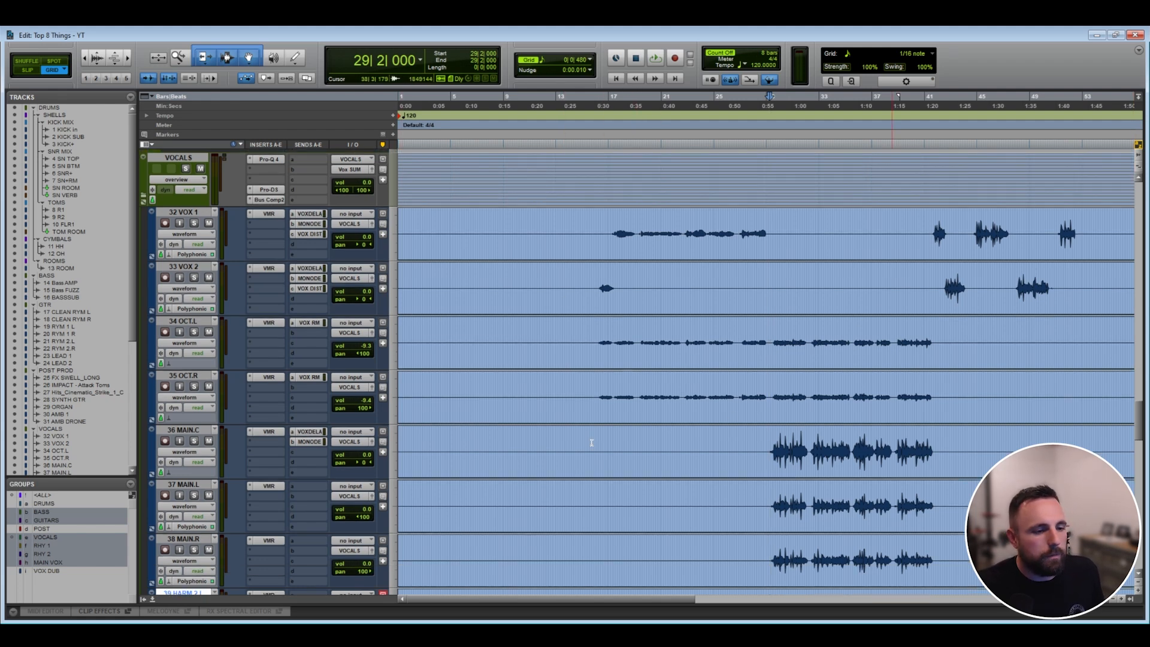
scroll(188, 413, "up", 2)
left_click(192, 262)
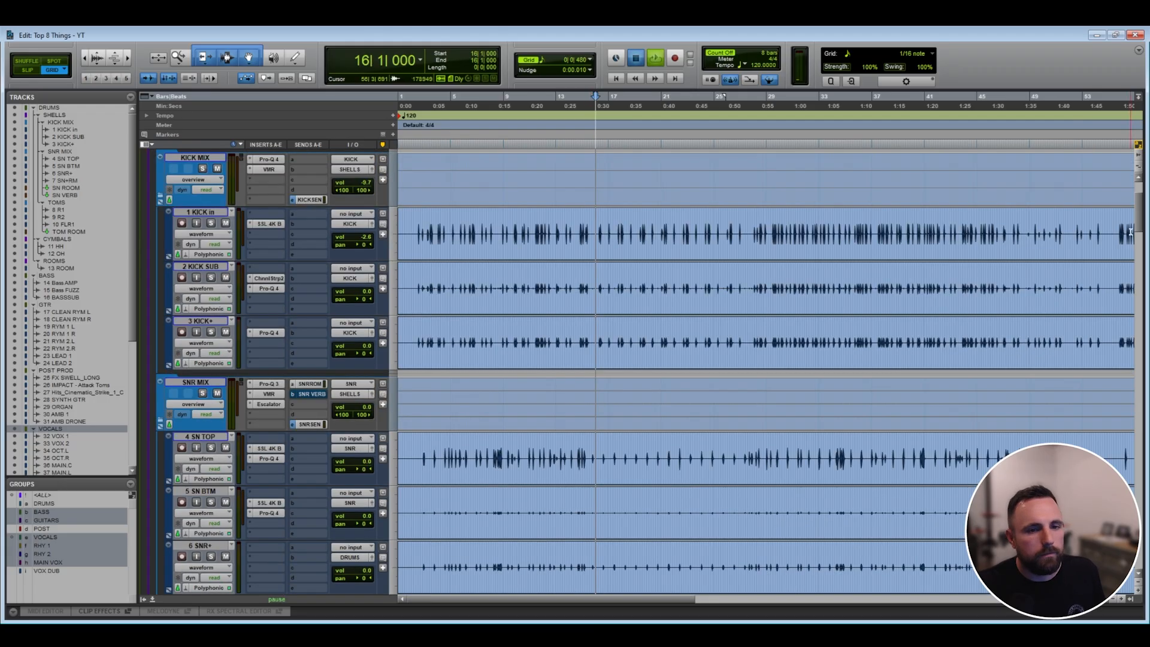
Step: Play the song from bar 16 and again from 28|3, checking the VOCALS bus and its tracks in both sections
key("space")
left_click_drag(1141, 230, 1145, 416)
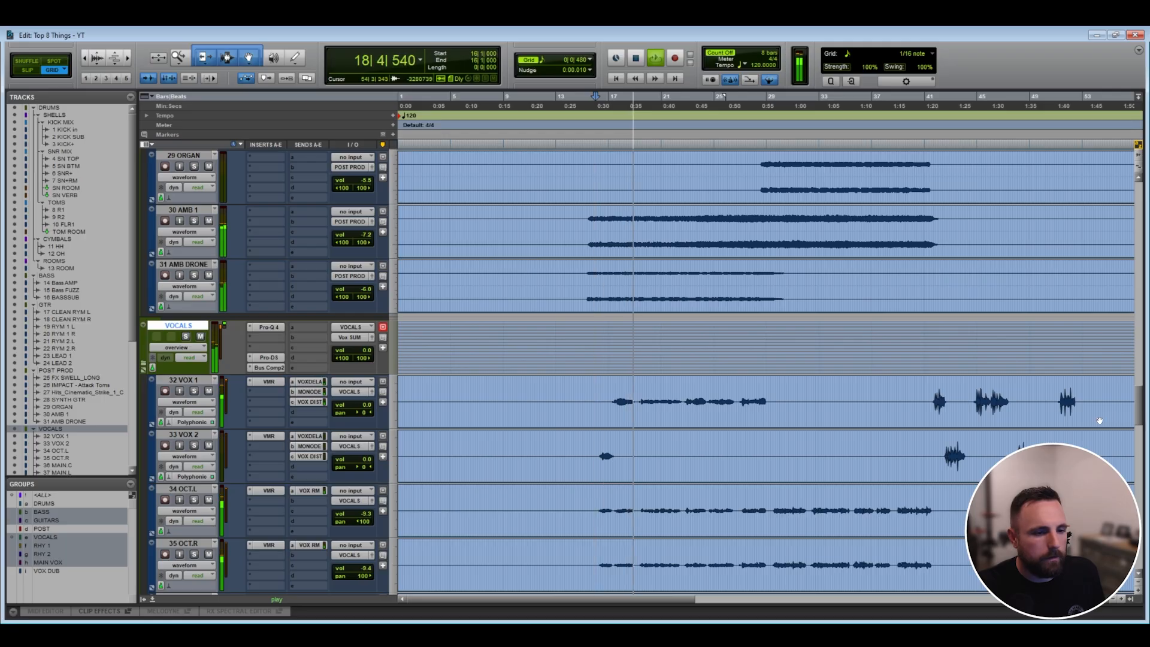
key("space")
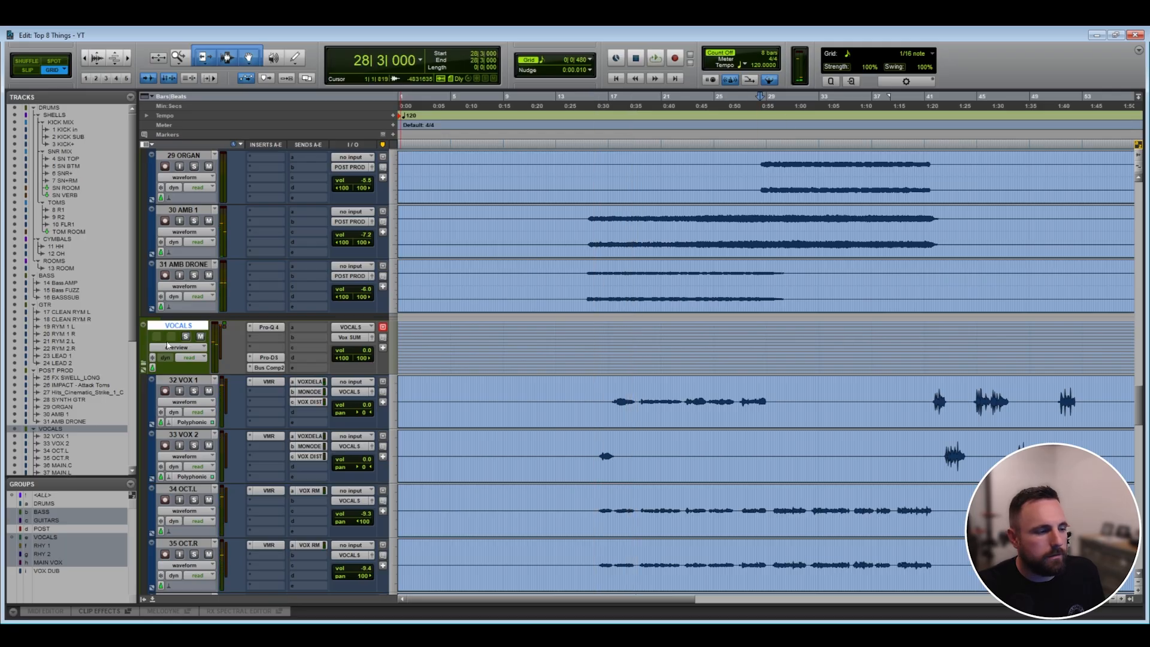
scroll(168, 345, "down", 3)
key("space")
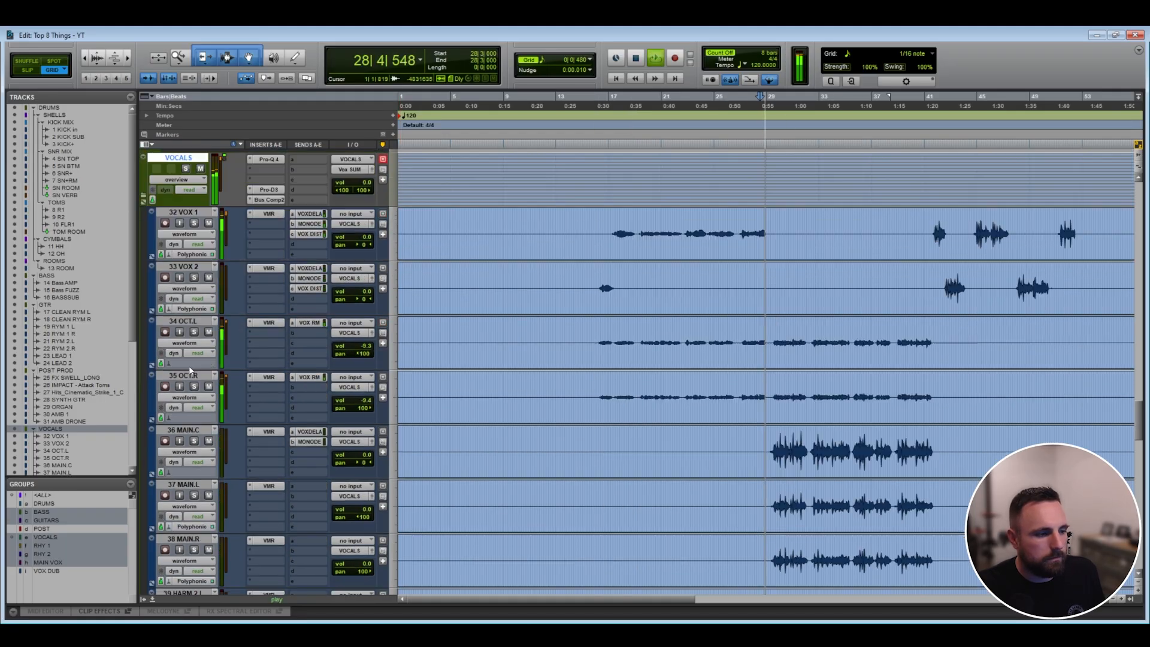
scroll(191, 369, "down", 1)
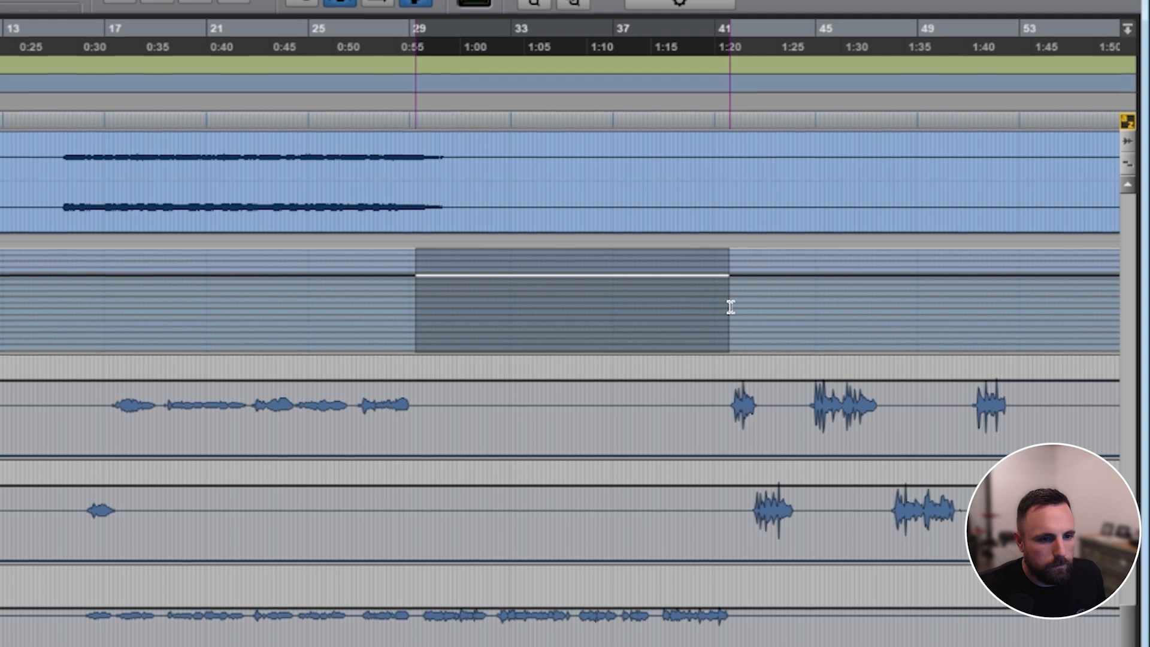
Step: Raise the VOCALS bus volume automation slightly from about bar 29 to bar 41, fine-tuning the boost during playback from about bar 27
left_click_drag(605, 263, 603, 265)
left_click(373, 43)
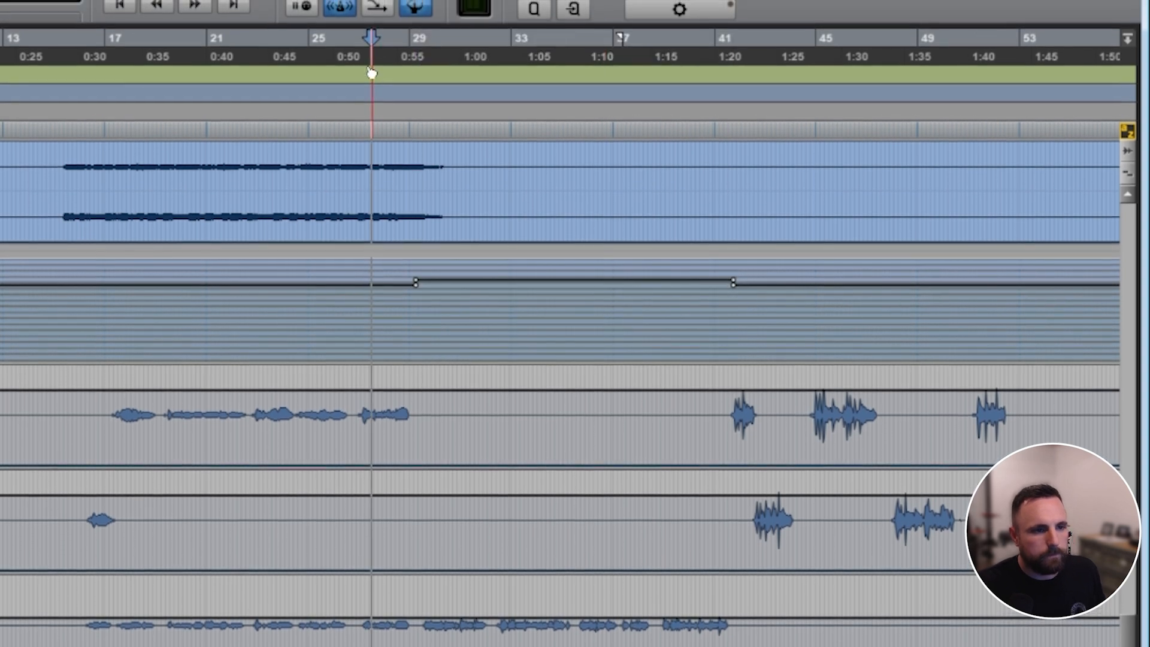
key("space")
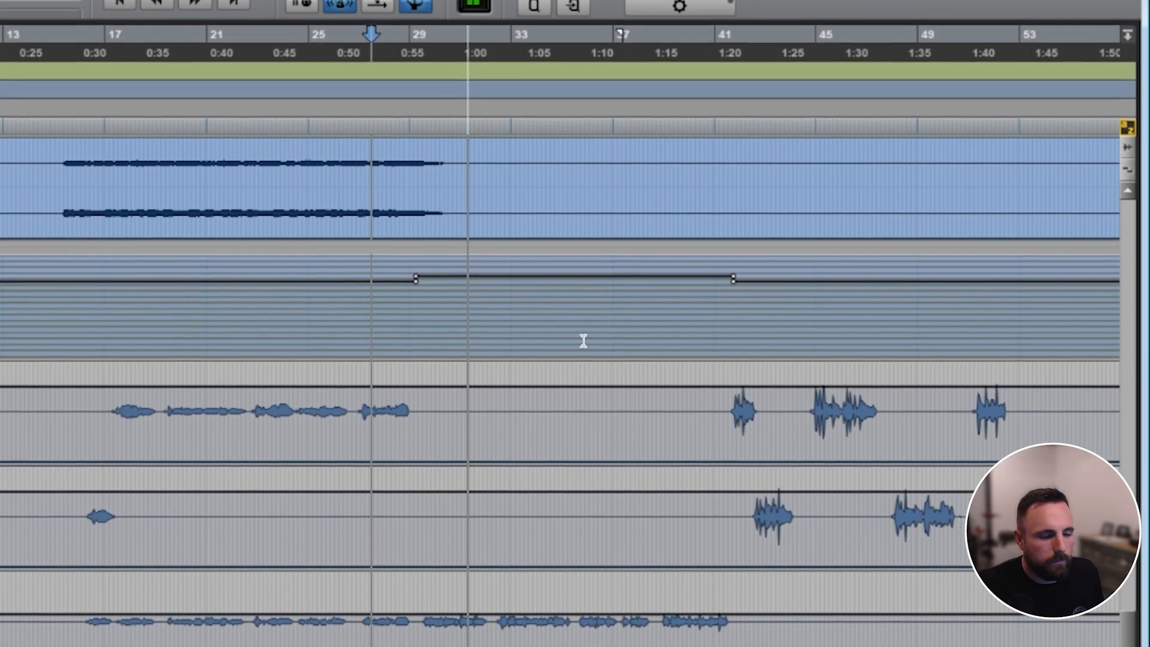
left_click_drag(505, 265, 508, 265)
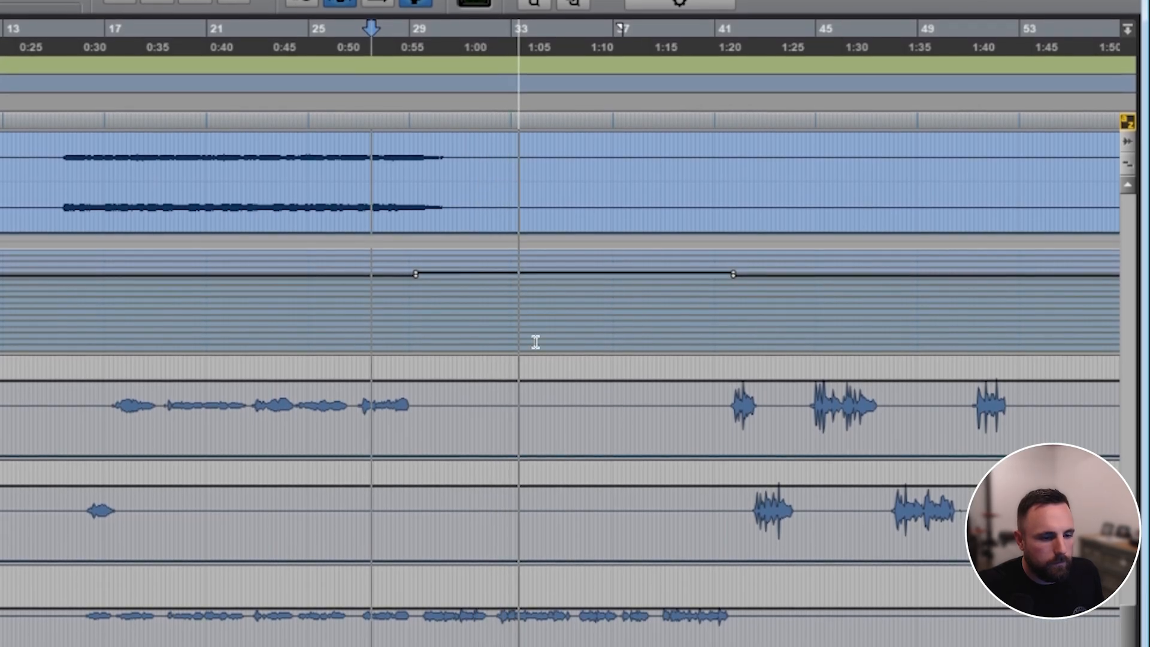
scroll(561, 359, "down", 4)
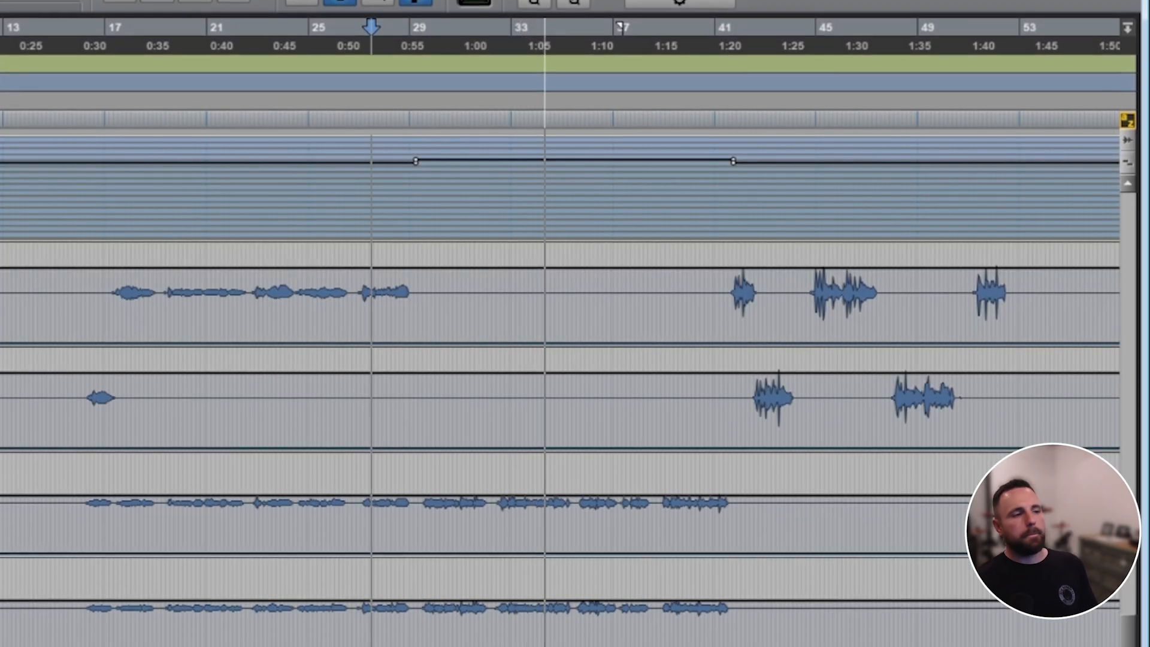